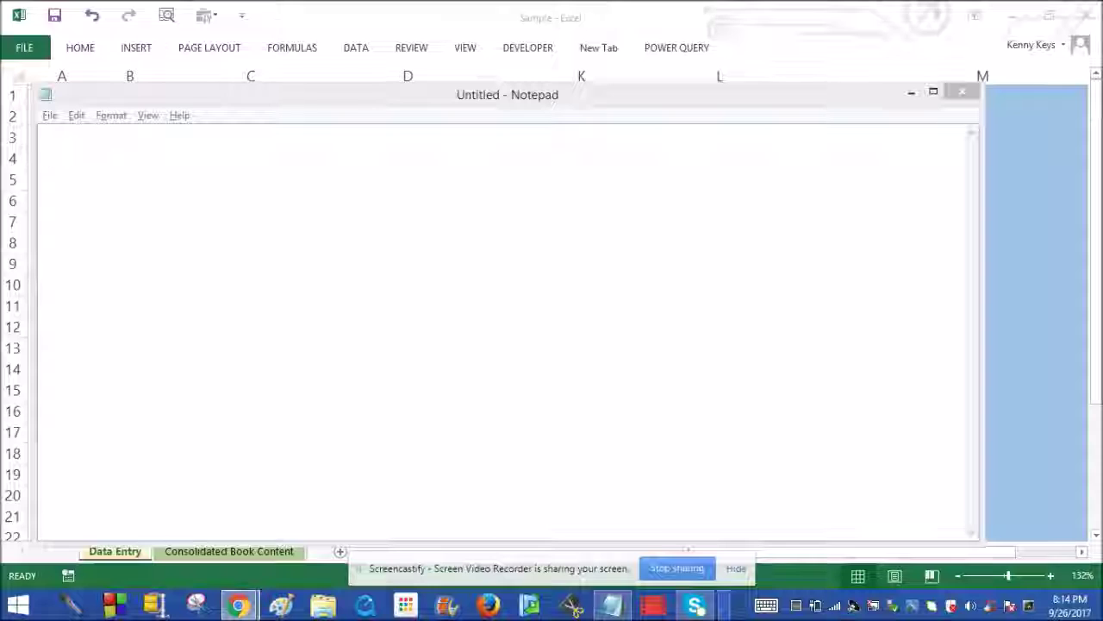
# Step: Write the intro note on fun, easy Excel formulas without using VBA, then select columns B and C
pyautogui.write('fOR')
pyautogui.press('BackSpace')
pyautogui.press('BackSpace')
pyautogui.press('BackSpace')
pyautogui.write('ml')
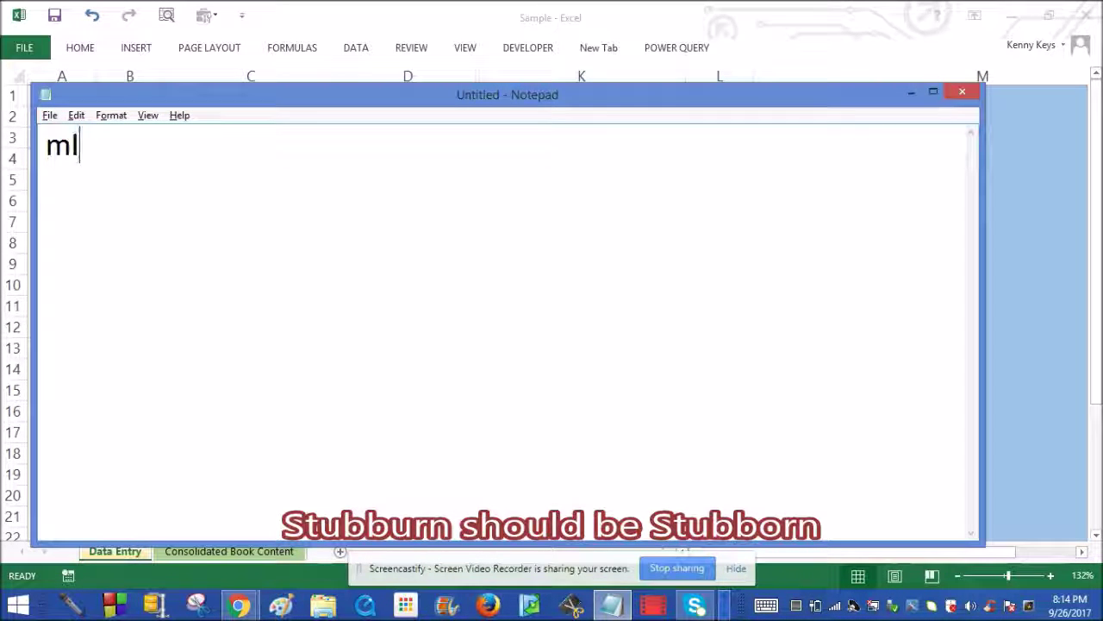
pyautogui.press('BackSpace')
pyautogui.press('BackSpace')
pyautogui.write('Microsoft Excel ')
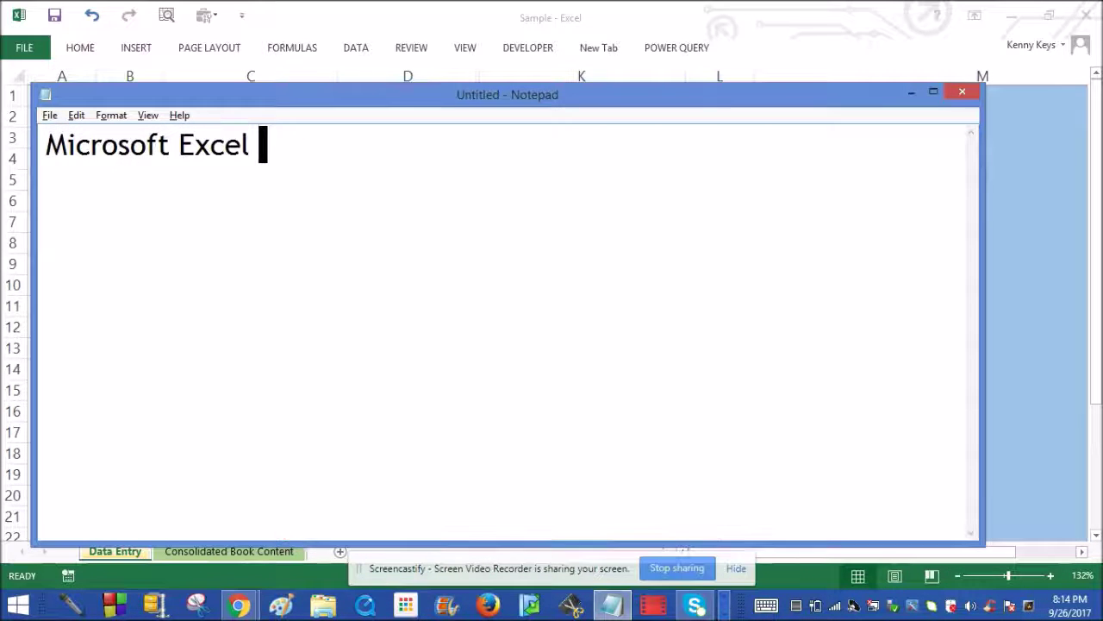
pyautogui.write('formulas are fun and easy.')
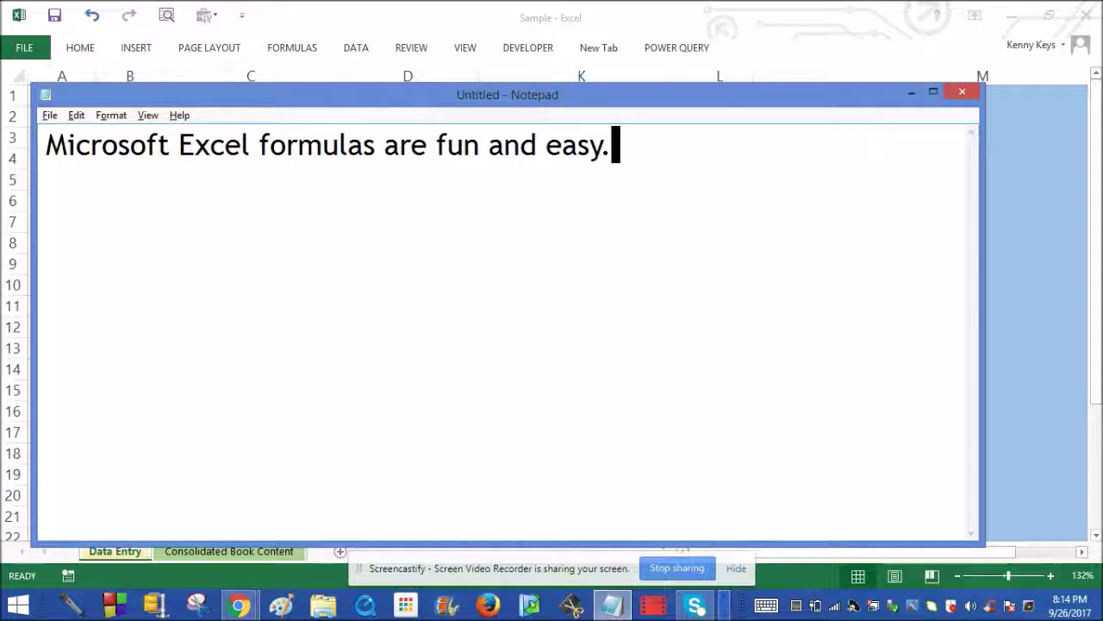
pyautogui.write("  Let's show you all what they can do for you")
pyautogui.write(', witho')
pyautogui.press('BackSpace')
pyautogui.write('thout using VBA.')
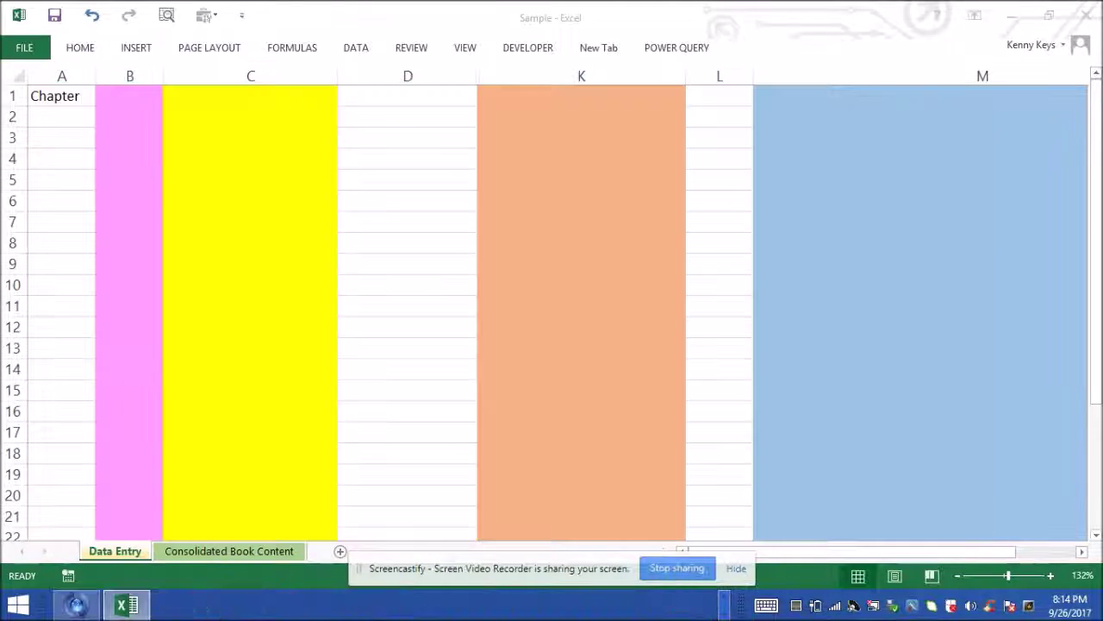
pyautogui.moveTo(251, 76); pyautogui.dragTo(95, 84)
pyautogui.rightClick(95, 83)
pyautogui.press('Escape')
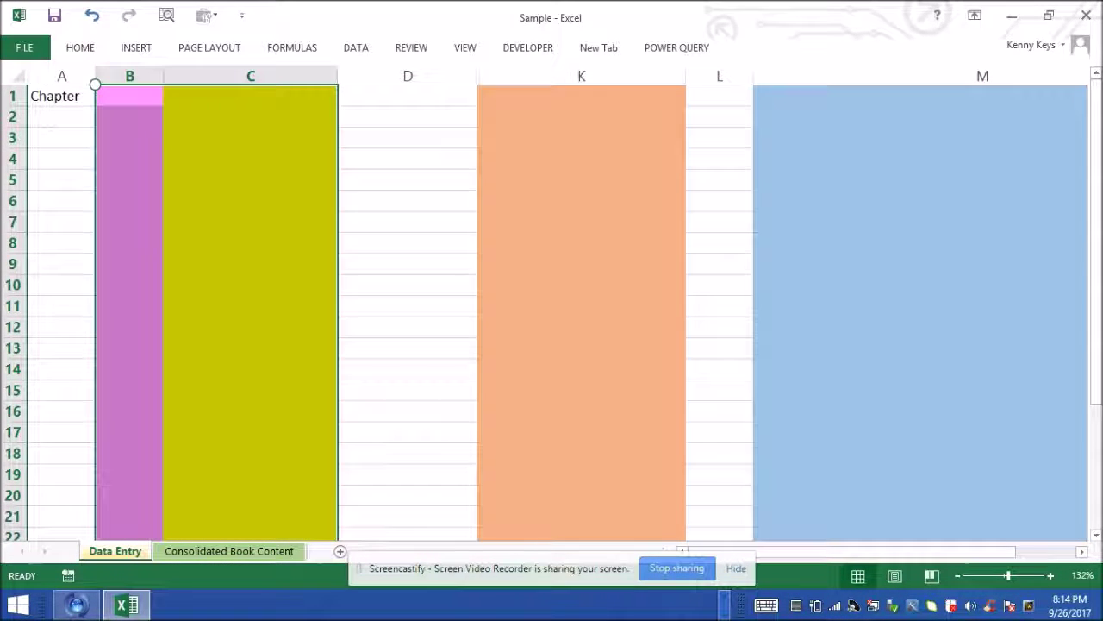
pyautogui.click(129, 137)
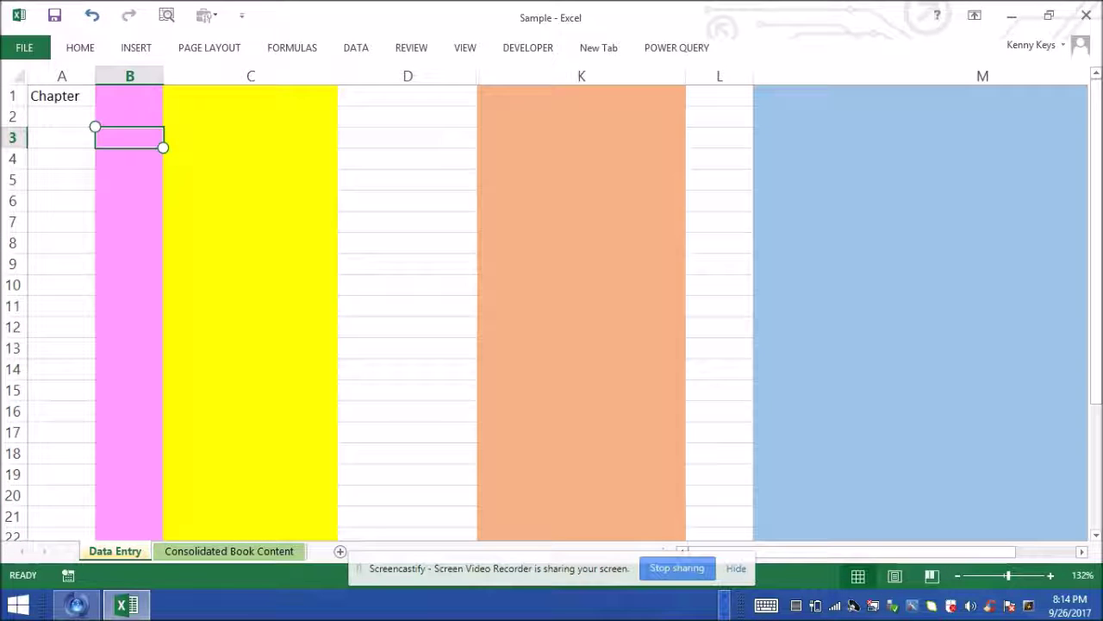
pyautogui.press('Up')
pyautogui.scroll(-1, 251, 348)
pyautogui.click(251, 347)
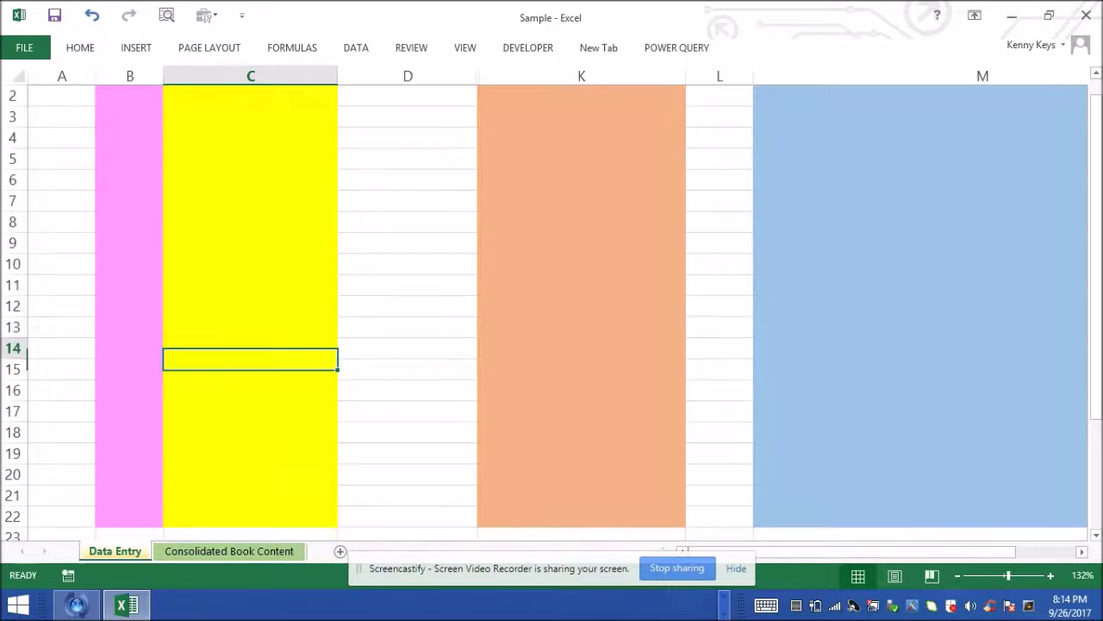
pyautogui.press('Up')
pyautogui.press('Up')
pyautogui.press('Up')
pyautogui.press('Up')
pyautogui.press('Up')
pyautogui.press('Up')
pyautogui.press('Up')
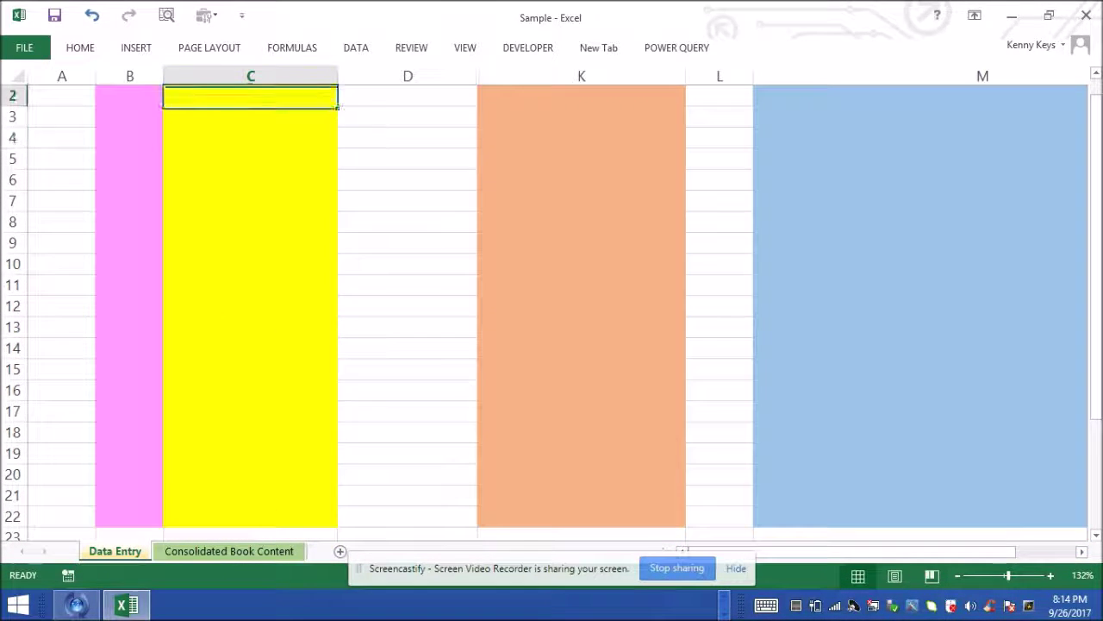
pyautogui.press('Up')
pyautogui.press('Left')
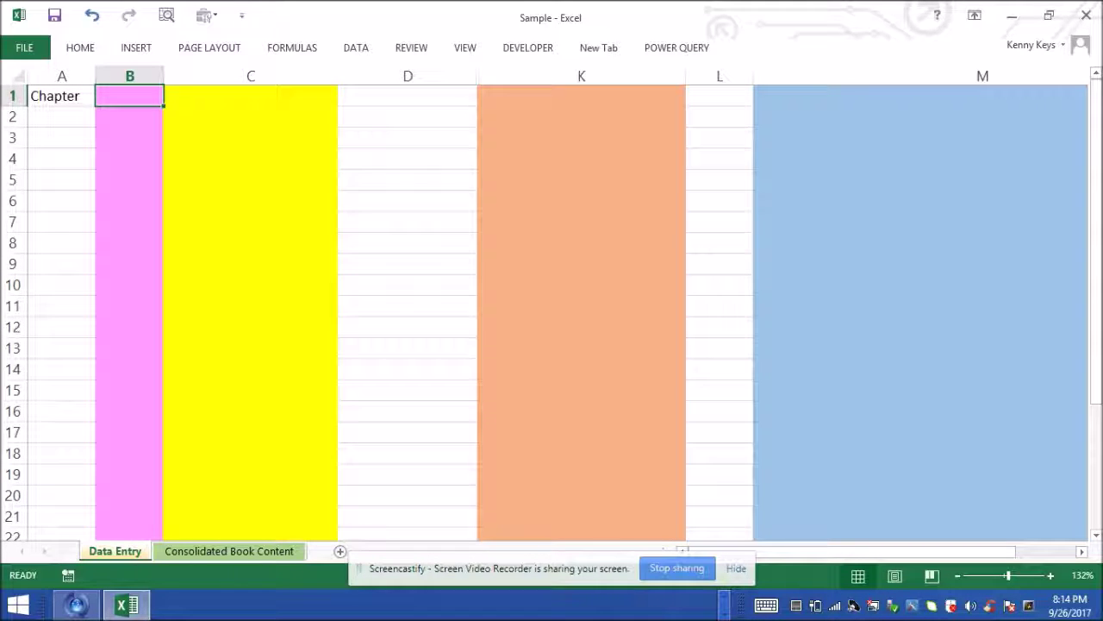
# Step: Enter chapter 1 'Parents' in B1:C1 and chapter 2 'Kids' in B4:C4
pyautogui.write('1')
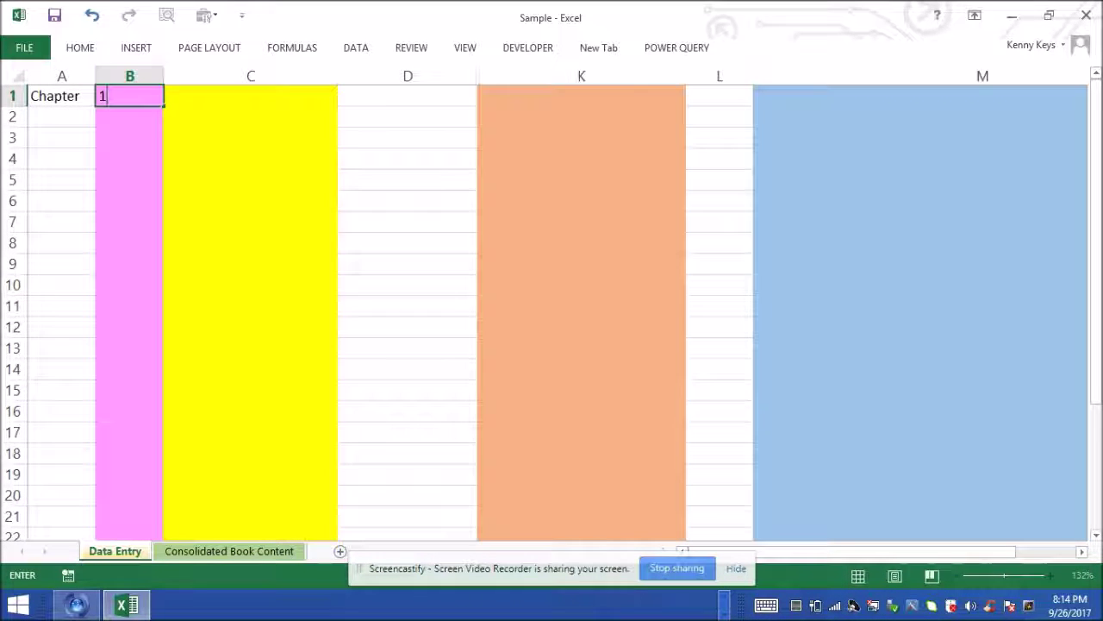
pyautogui.press('Tab')
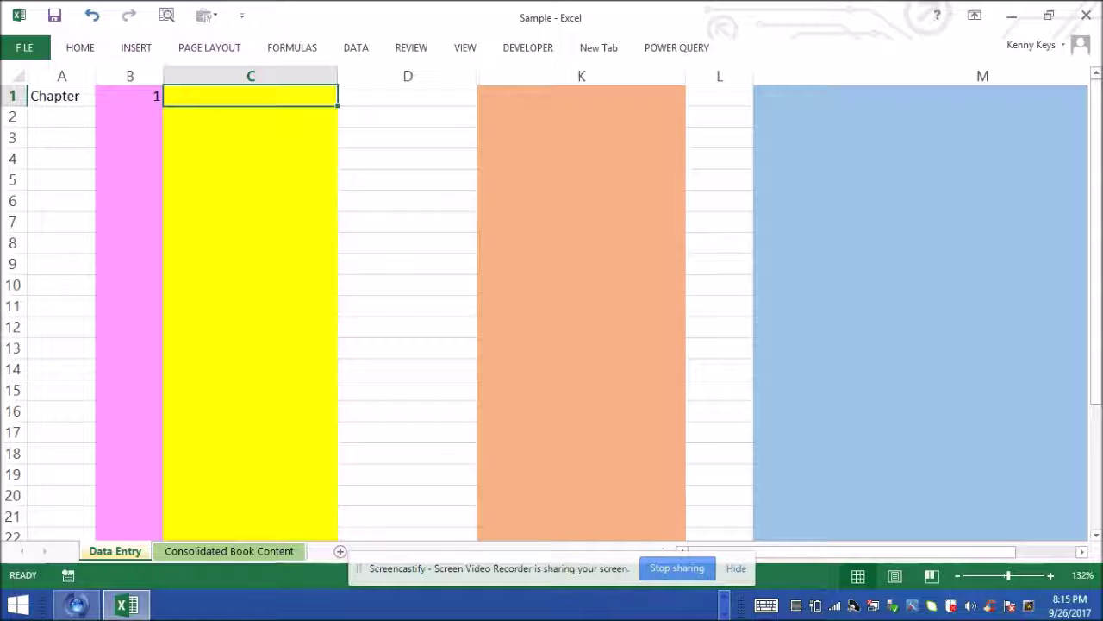
pyautogui.write('Parents')
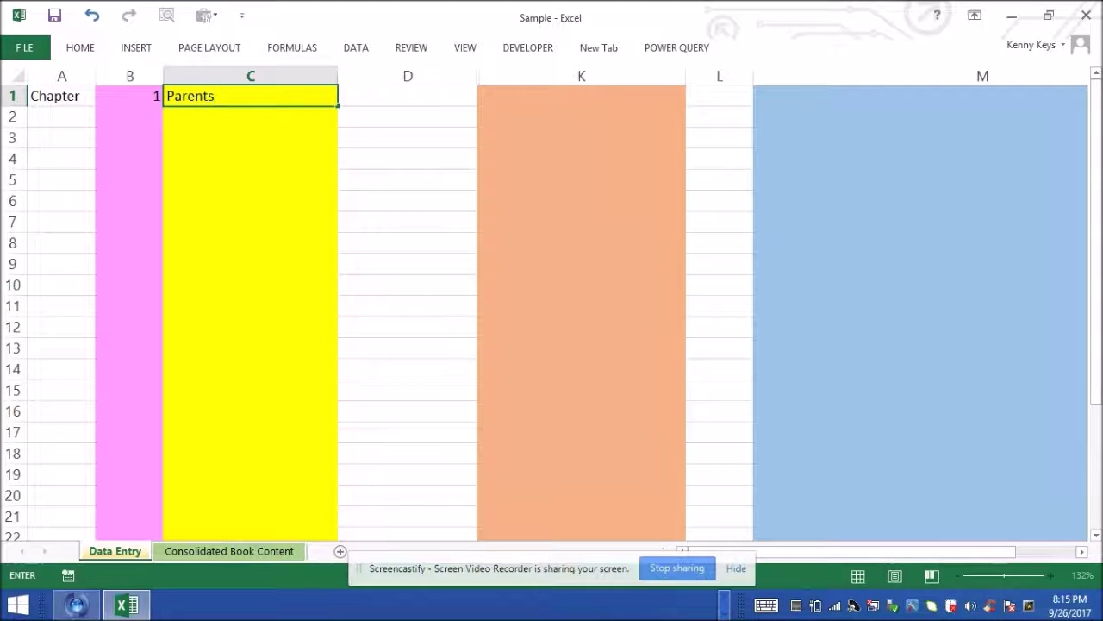
pyautogui.press('Return')
pyautogui.press('Return')
pyautogui.press('Return')
pyautogui.press('Left')
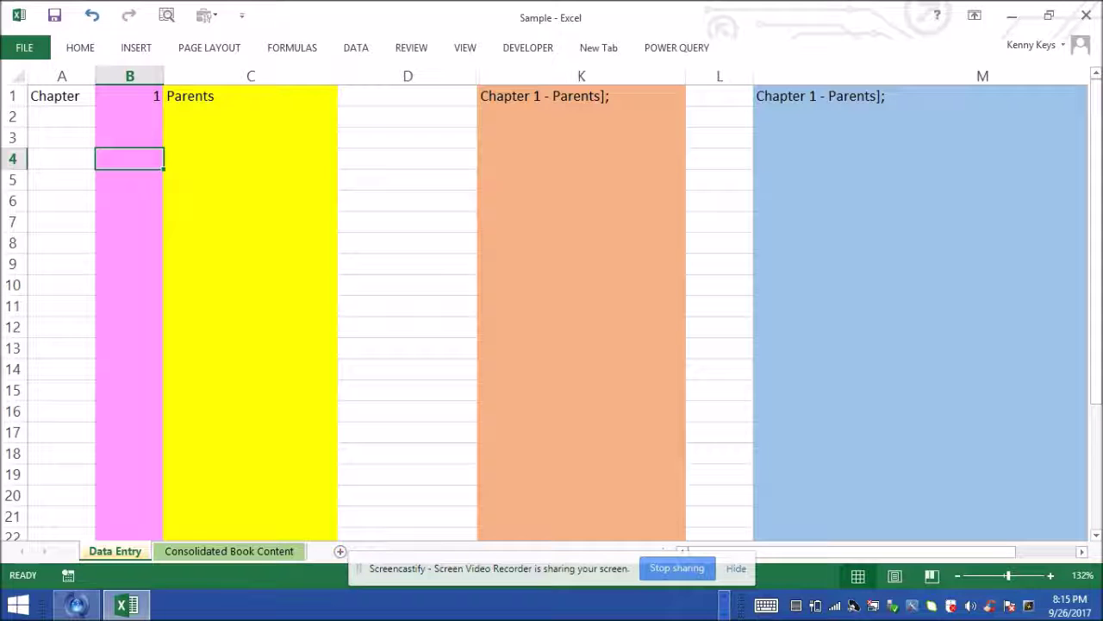
pyautogui.write('Kid')
pyautogui.press('BackSpace')
pyautogui.press('BackSpace')
pyautogui.press('BackSpace')
pyautogui.press('BackSpace')
pyautogui.write('2')
pyautogui.press('Tab')
pyautogui.write('Kids')
pyautogui.press('Return')
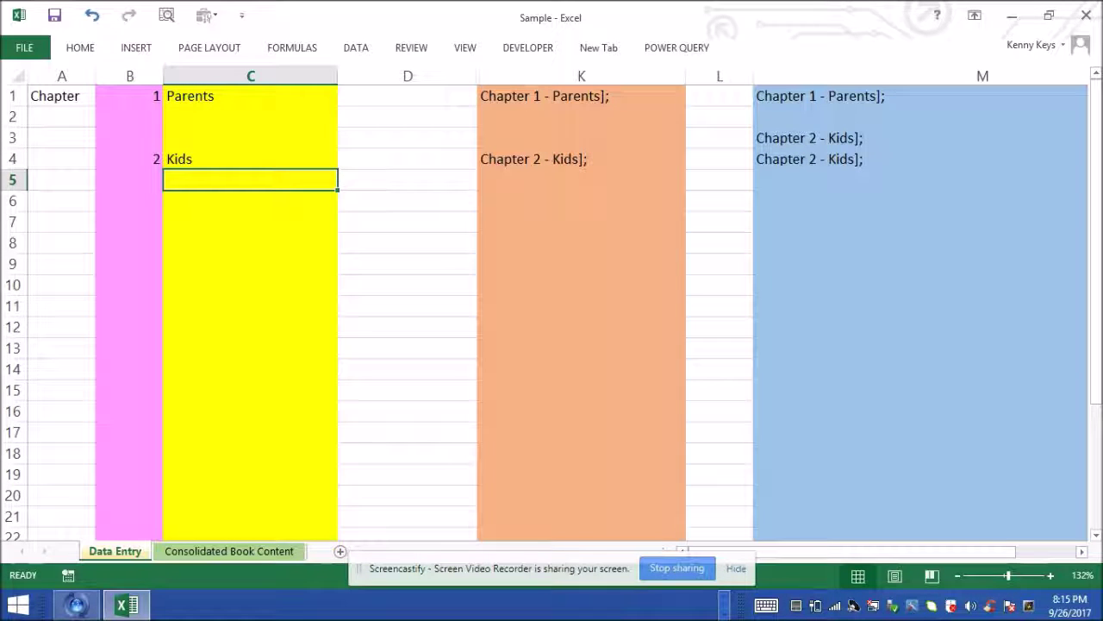
# Step: Enter chapter 3 'Single People' in B12 and C12
pyautogui.press('Down')
pyautogui.press('Down')
pyautogui.press('Down')
pyautogui.press('Down')
pyautogui.press('Down')
pyautogui.press('Down')
pyautogui.press('Down')
pyautogui.press('Left')
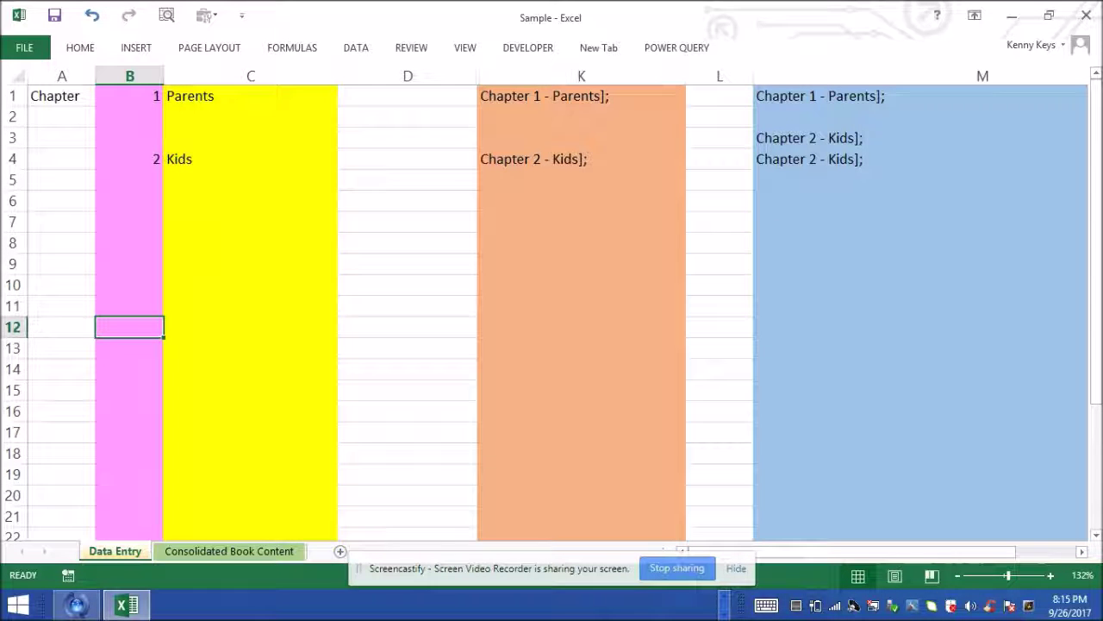
pyautogui.write('Sing')
pyautogui.press('BackSpace')
pyautogui.press('BackSpace')
pyautogui.press('BackSpace')
pyautogui.press('BackSpace')
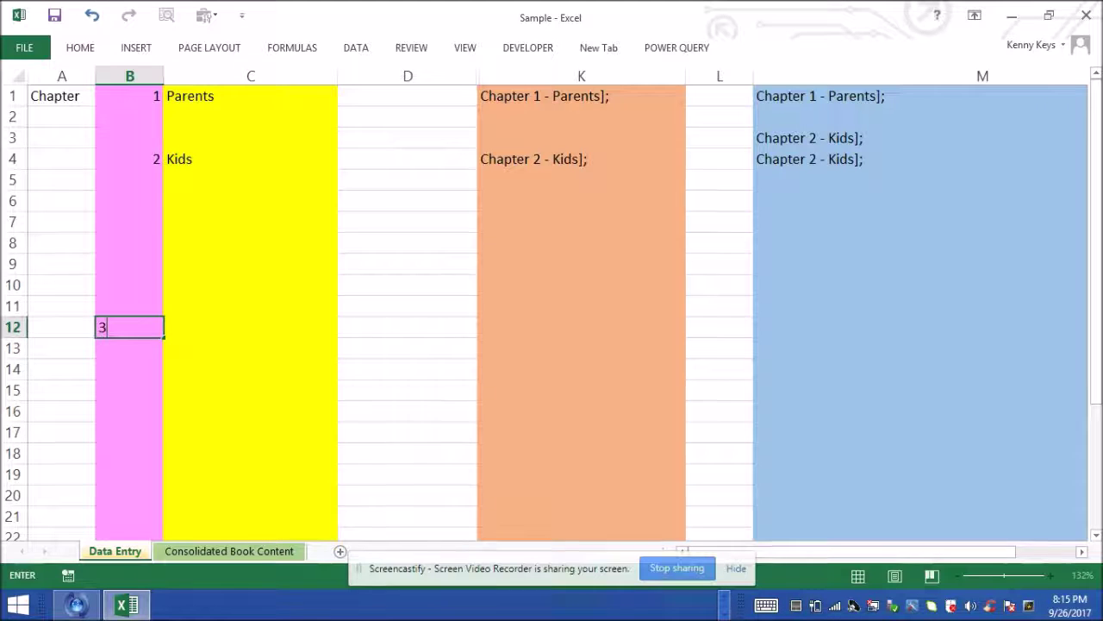
pyautogui.press('Tab')
pyautogui.write('S')
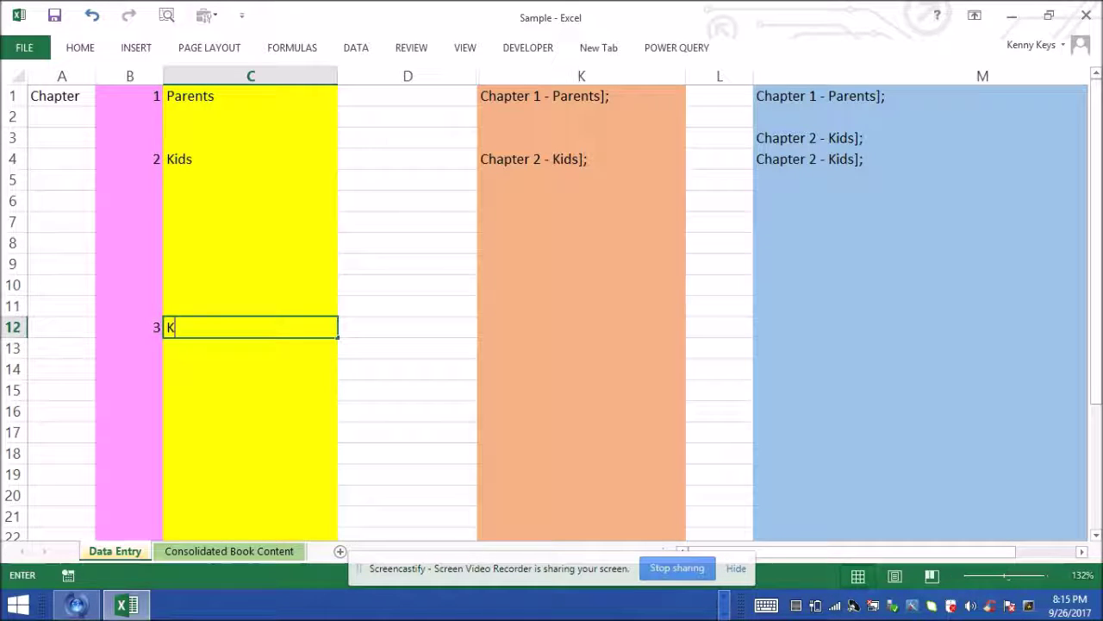
pyautogui.write('ingle People')
pyautogui.hotkey('ctrl', 'Return')
# Step: Enter chapter 4 'Athletes' in B18 and C18
pyautogui.click(250, 347)
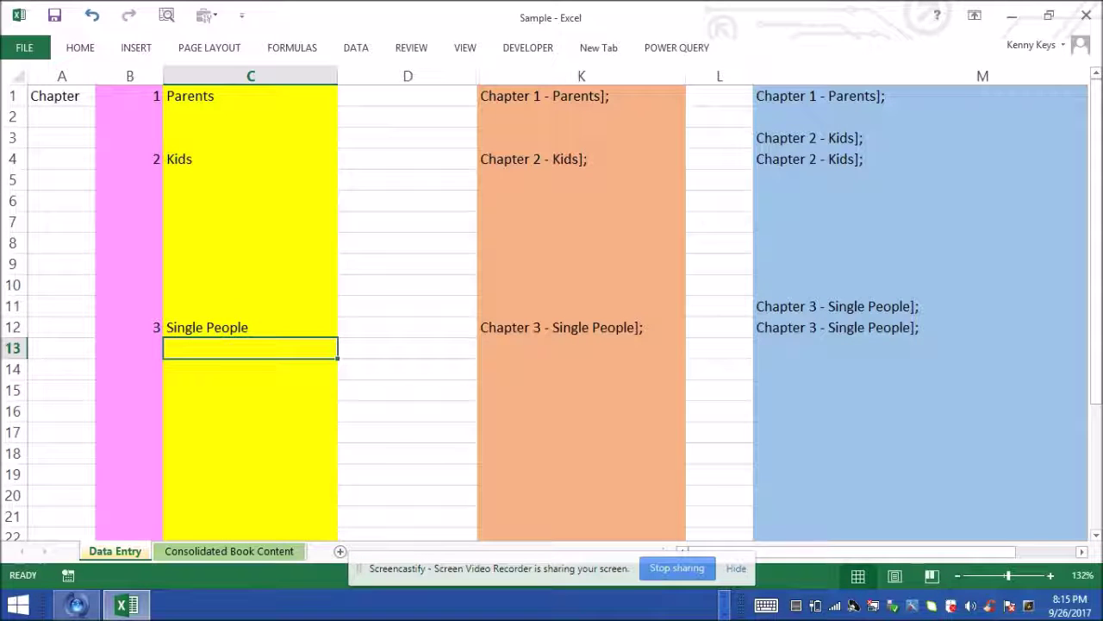
pyautogui.press('Down')
pyautogui.press('Down')
pyautogui.press('Down')
pyautogui.press('Down')
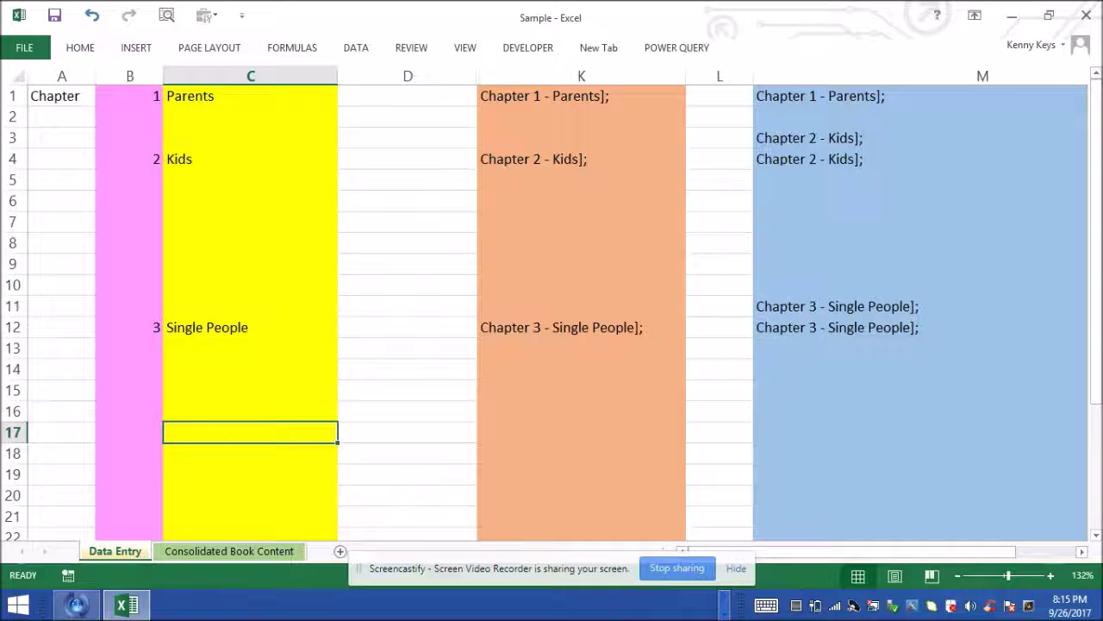
pyautogui.click(129, 432)
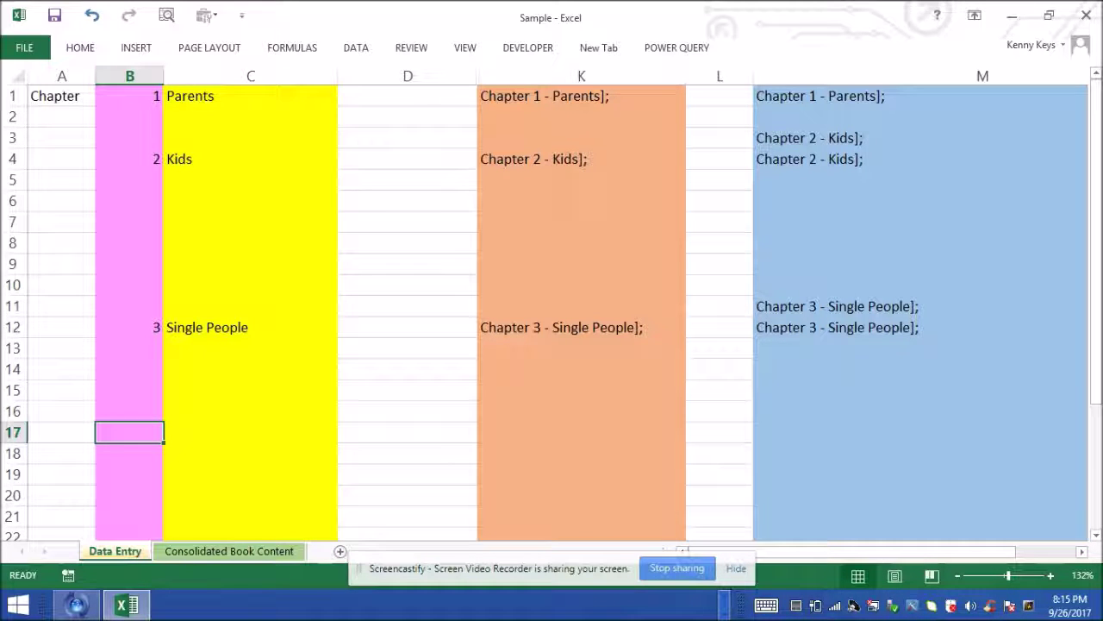
pyautogui.click(129, 452)
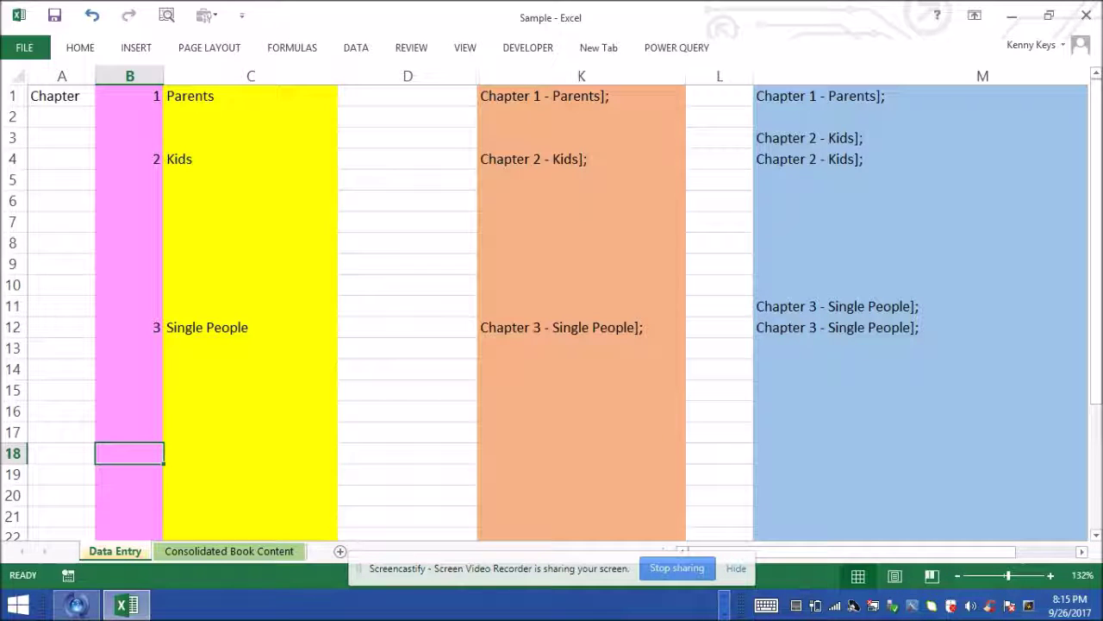
pyautogui.write('Ahi')
pyautogui.press('BackSpace')
pyautogui.press('BackSpace')
pyautogui.write('t')
pyautogui.press('BackSpace')
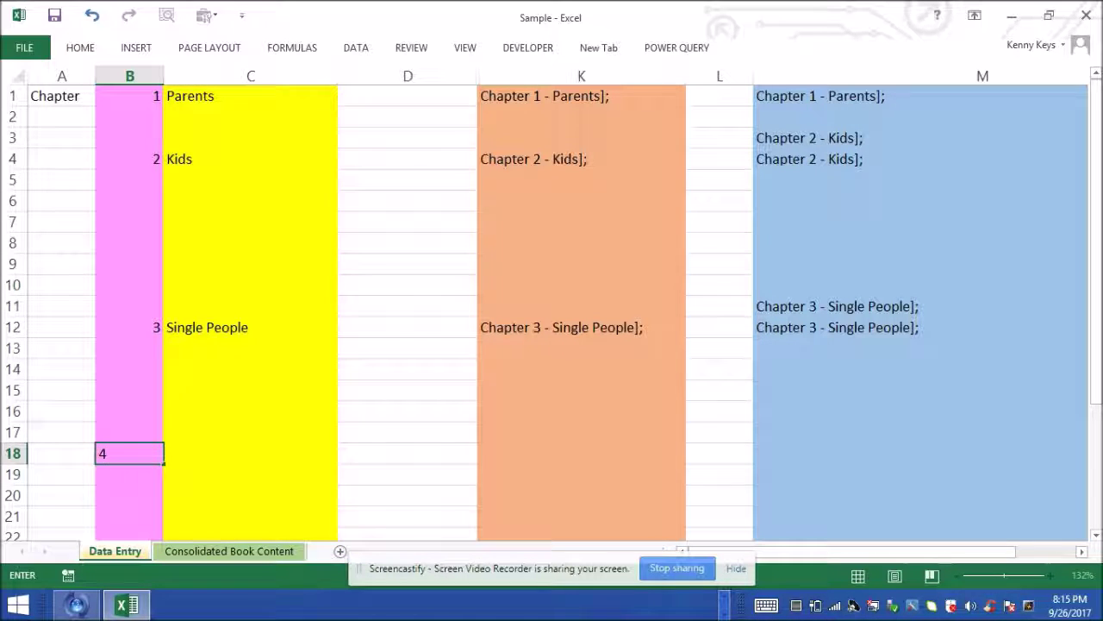
pyautogui.press('Tab')
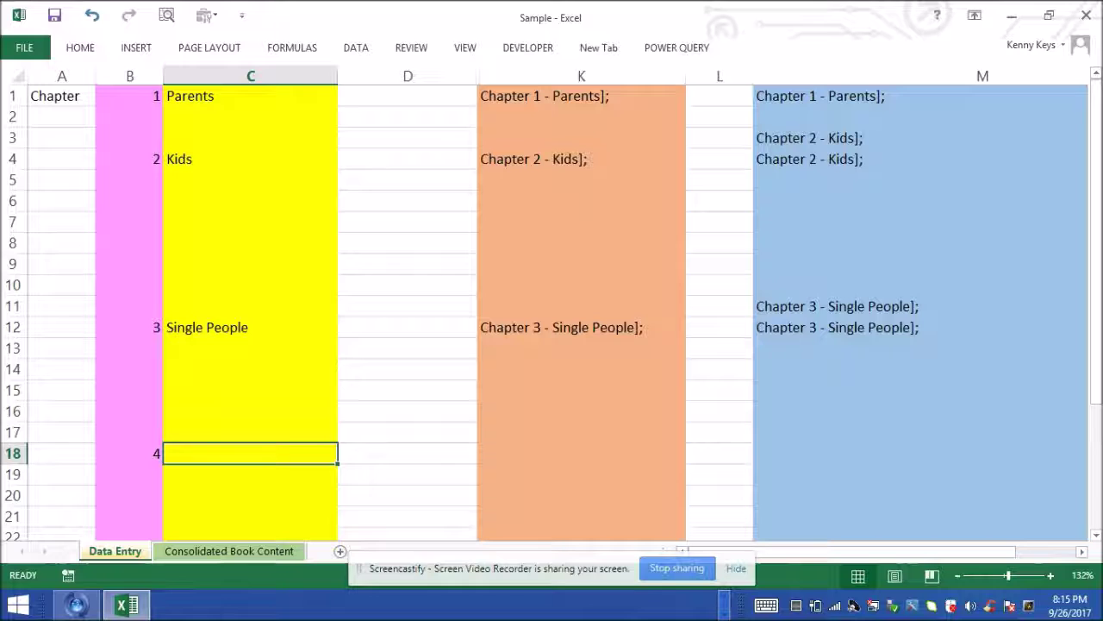
pyautogui.write('Athletes')
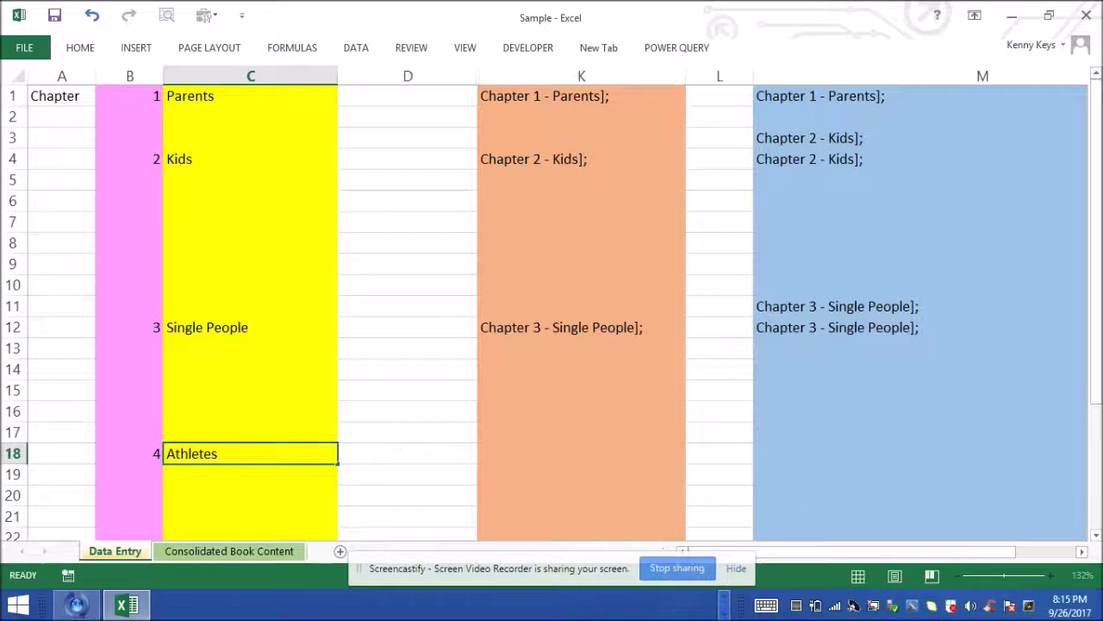
pyautogui.press('Return')
pyautogui.scroll(-2, 552, 311)
pyautogui.scroll(2, 551, 310)
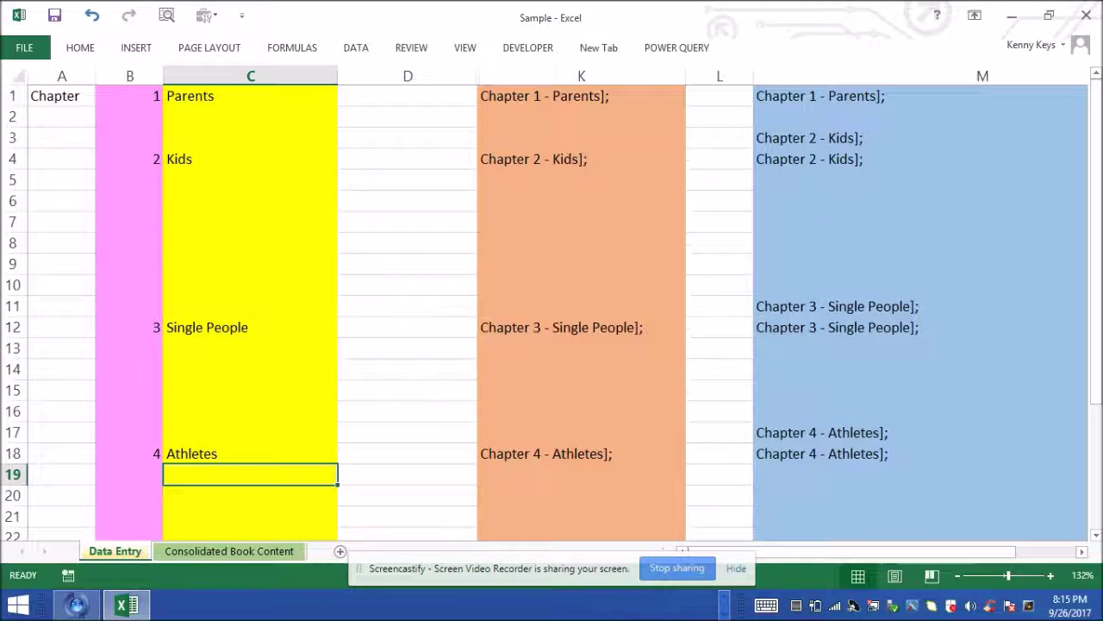
pyautogui.click(250, 117)
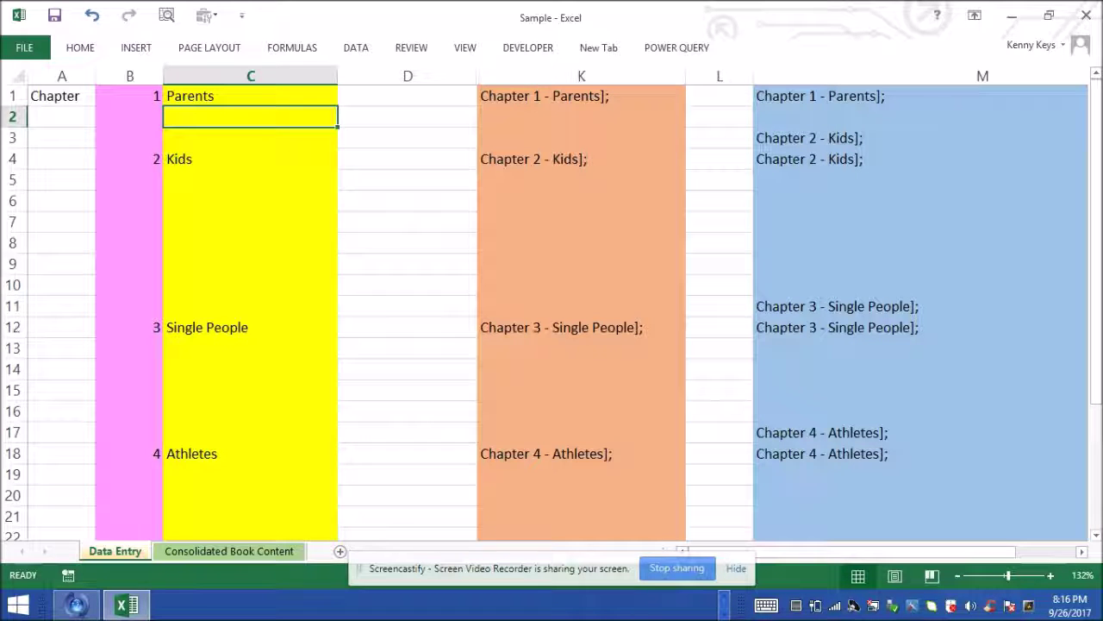
# Step: Add Bossy and Strict under the Parents chapter
pyautogui.write('Bossy')
pyautogui.press('Return')
pyautogui.write('Strict')
pyautogui.press('Return')
# Step: Enter the first Kids trait, correcting Kook to Kool in C5
pyautogui.press('Return')
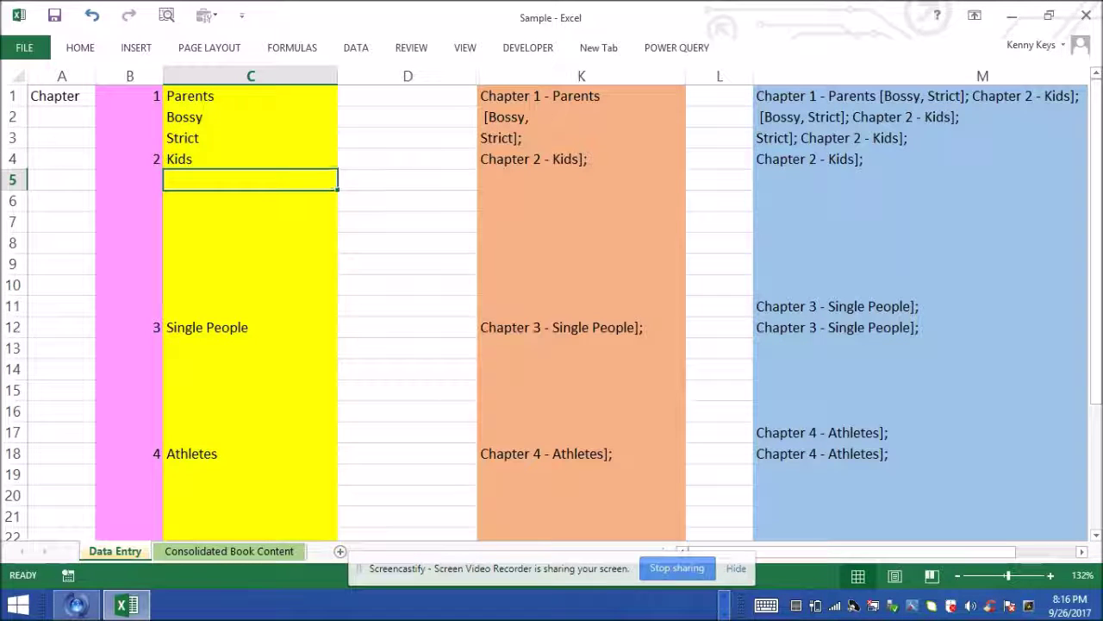
pyautogui.write('Kook')
pyautogui.press('Return')
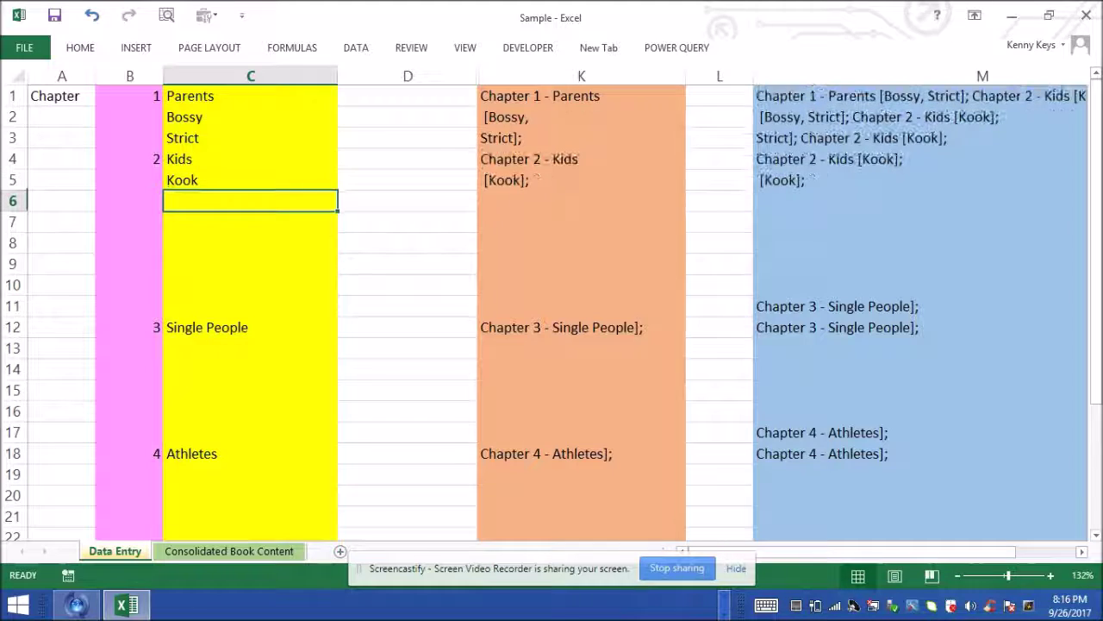
pyautogui.click(250, 180)
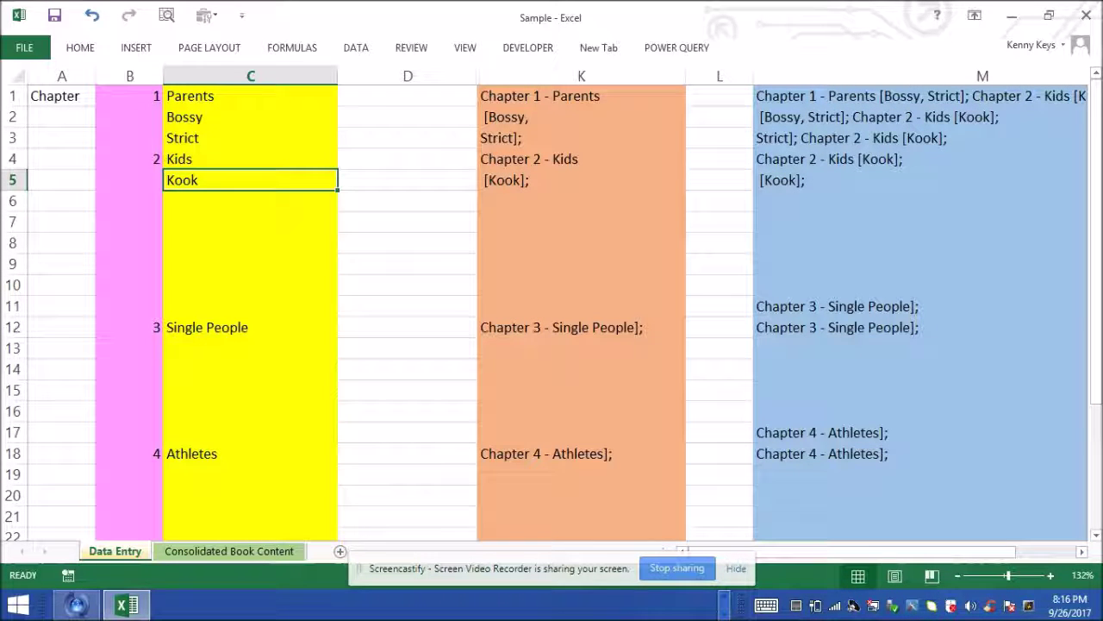
pyautogui.write('Kool')
pyautogui.press('Return')
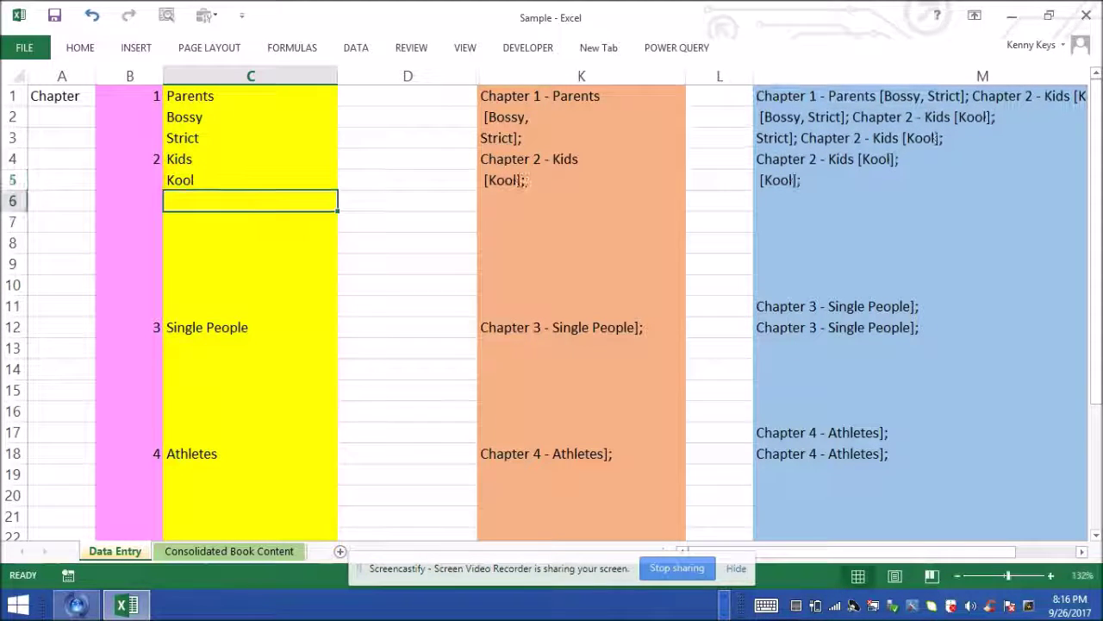
# Step: List Hip, Stubburn, Hard Headed, Sneaky, Popular and Fun in C6:C11 under Kids
pyautogui.write('Hip')
pyautogui.press('Return')
pyautogui.write('Stubburn')
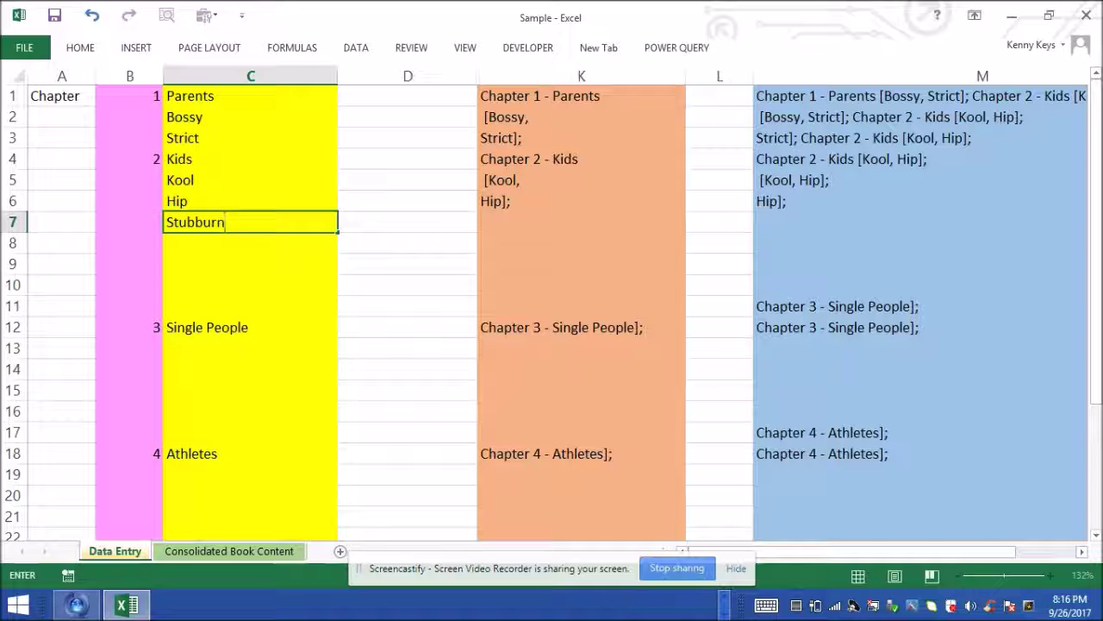
pyautogui.press('Return')
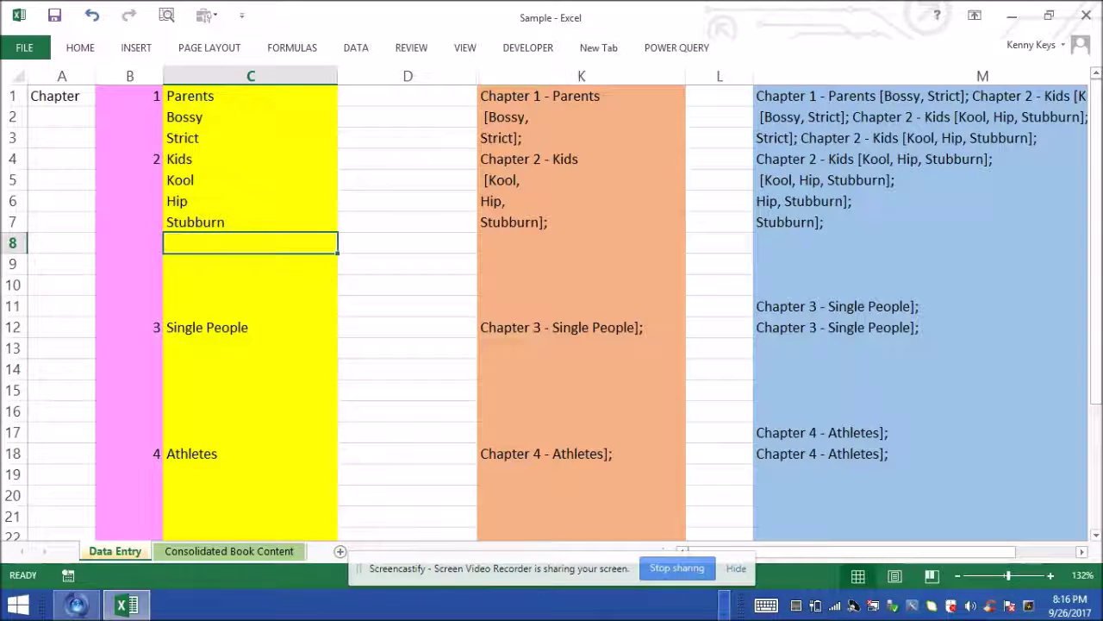
pyautogui.write('Hard Headed')
pyautogui.press('Return')
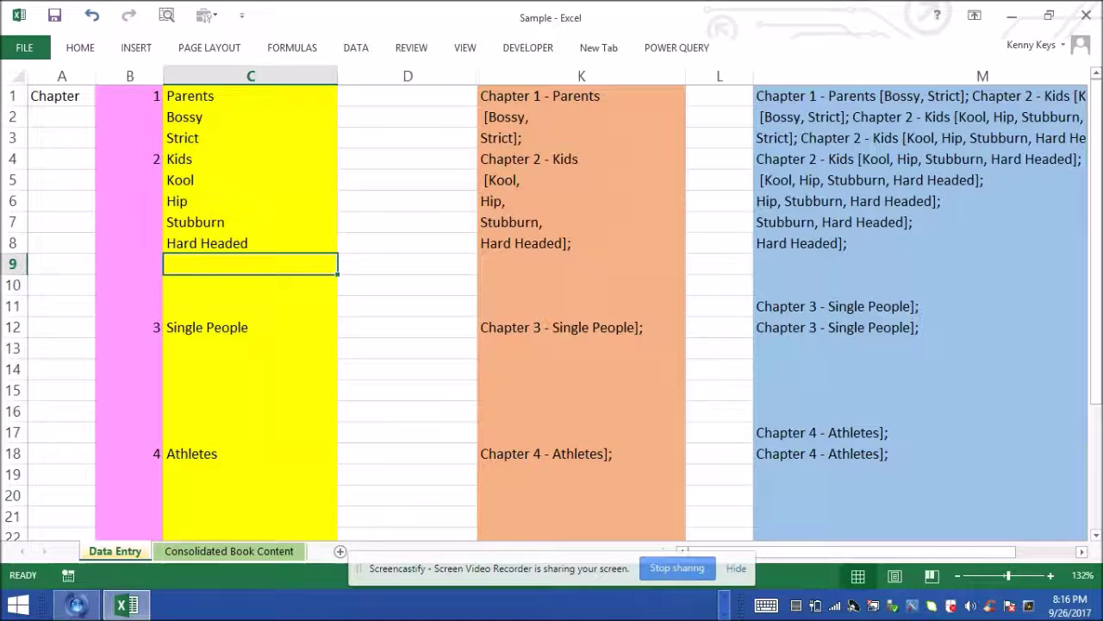
pyautogui.write('Sneaky')
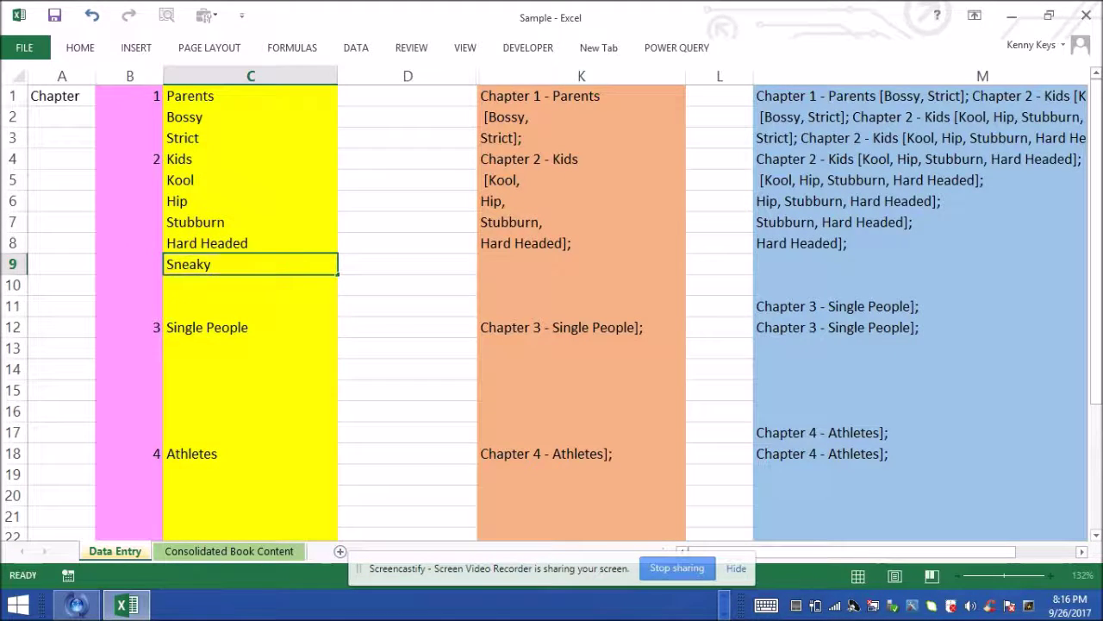
pyautogui.press('Return')
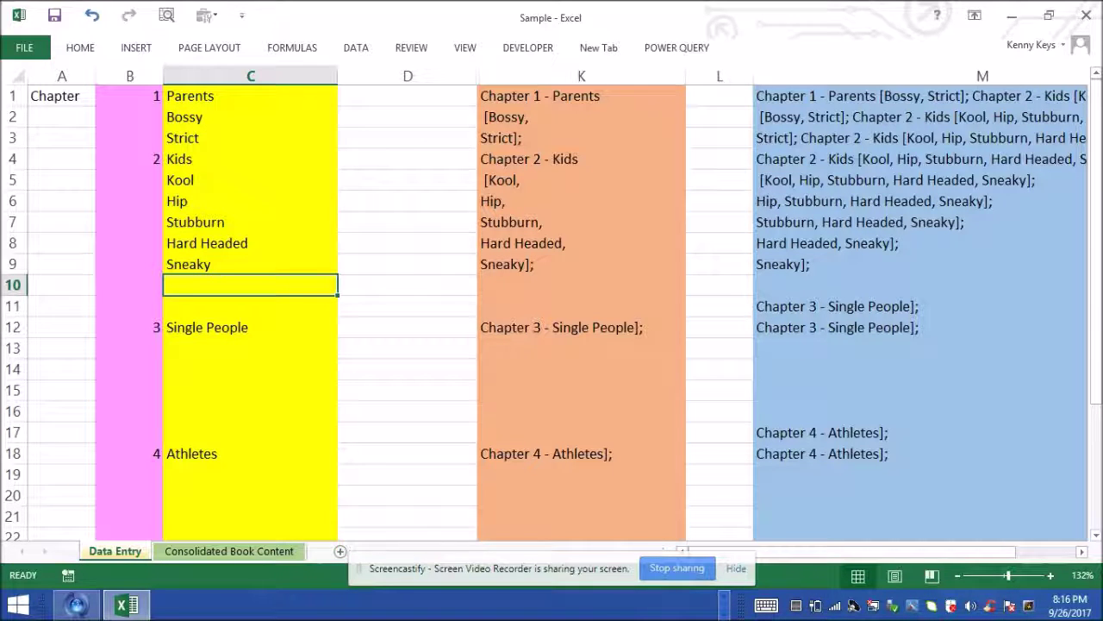
pyautogui.write('Po')
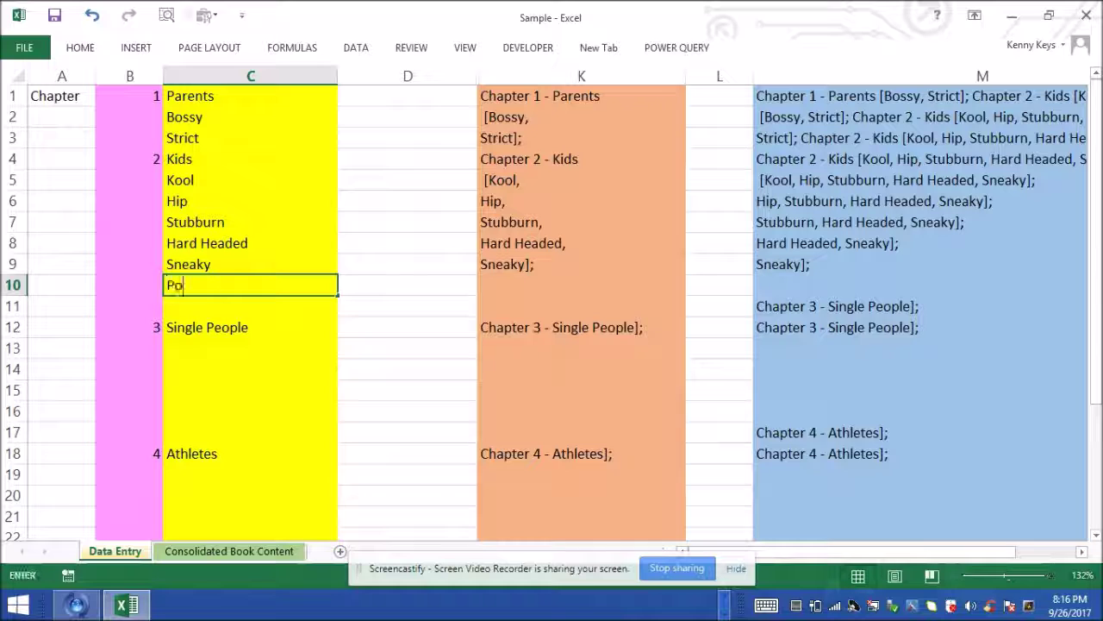
pyautogui.write('pular')
pyautogui.press('Return')
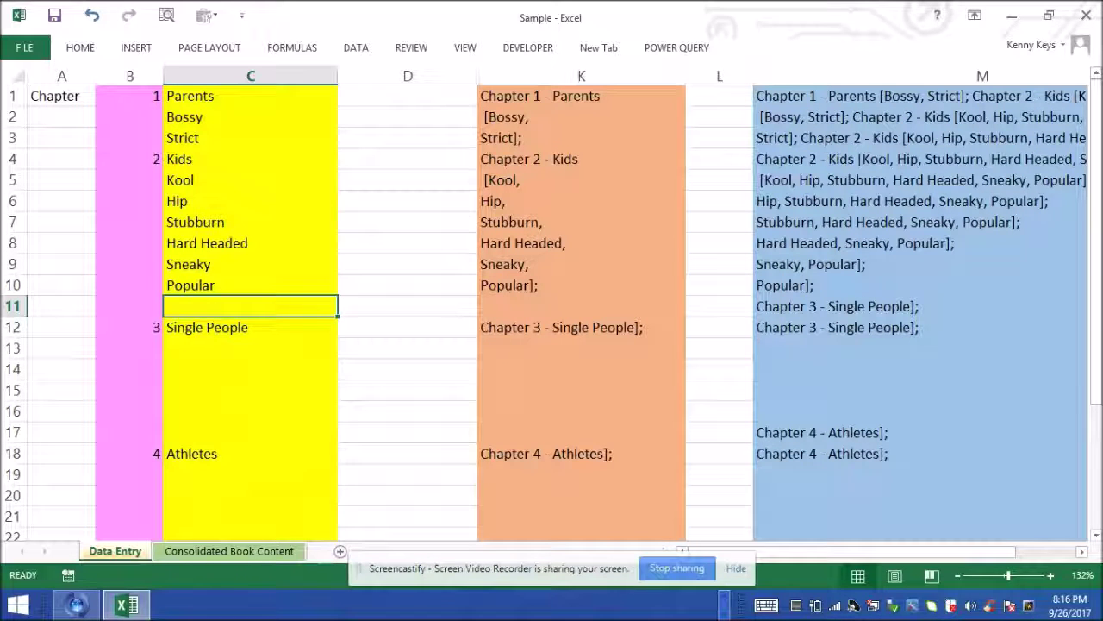
pyautogui.write('Fun')
pyautogui.press('Return')
pyautogui.press('Return')
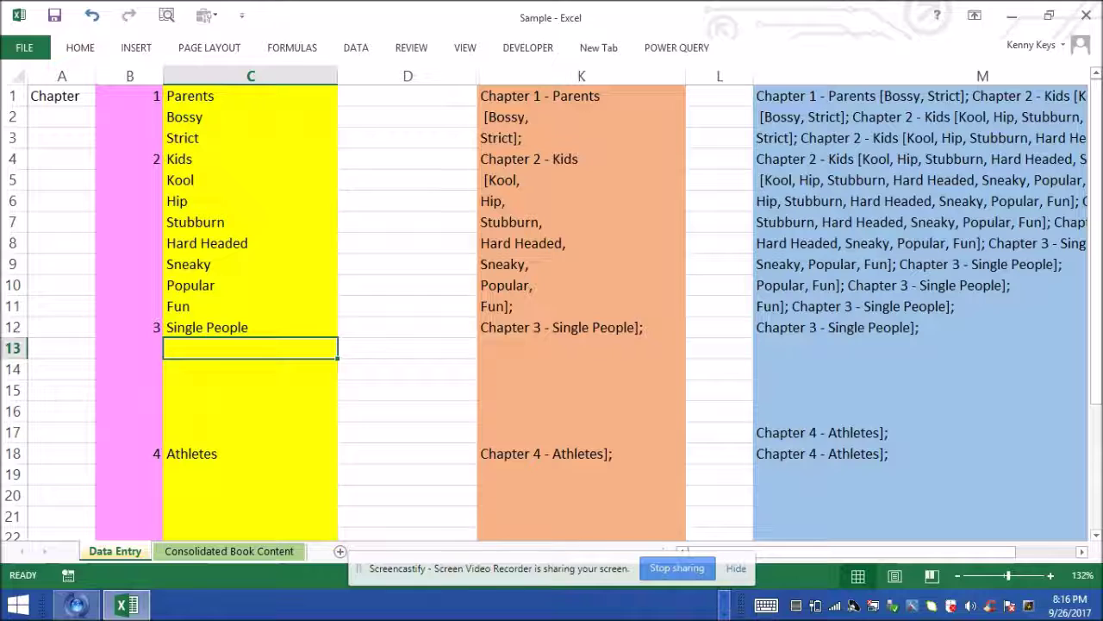
pyautogui.write('B')
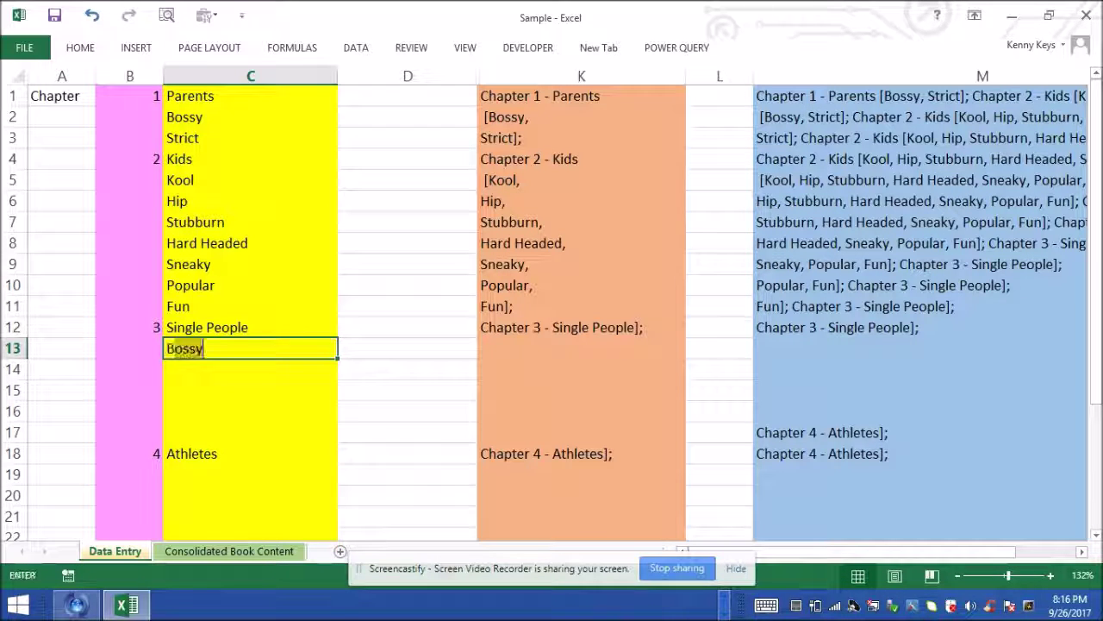
pyautogui.write('oring')
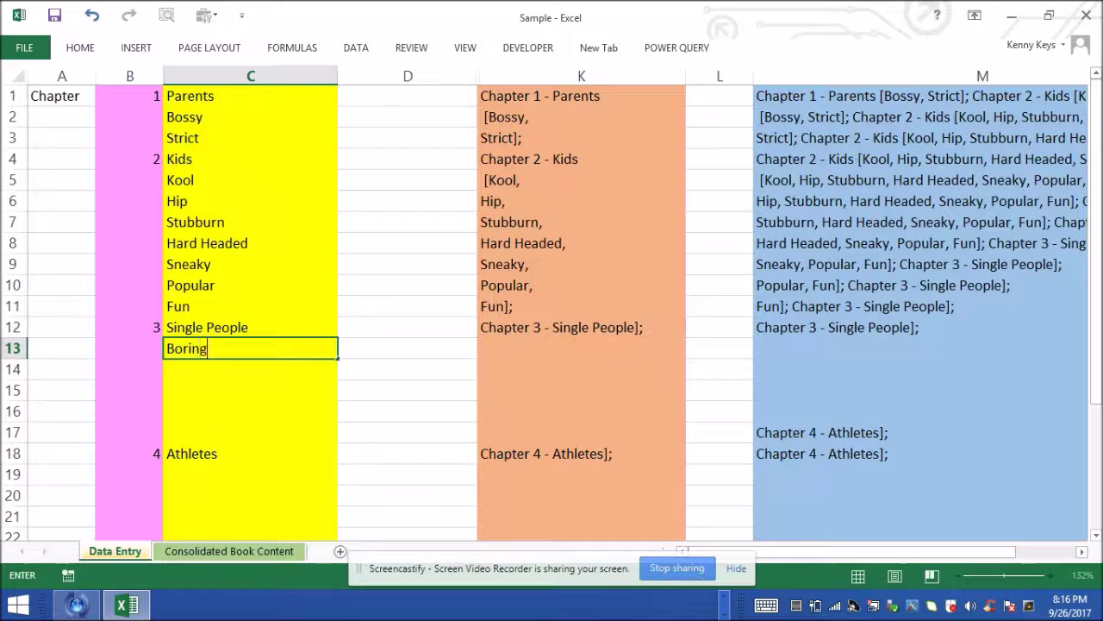
# Step: Fill C13:C17 with Boring, Smart, Poetic, Stubburn and Free Spirited
pyautogui.press('Return')
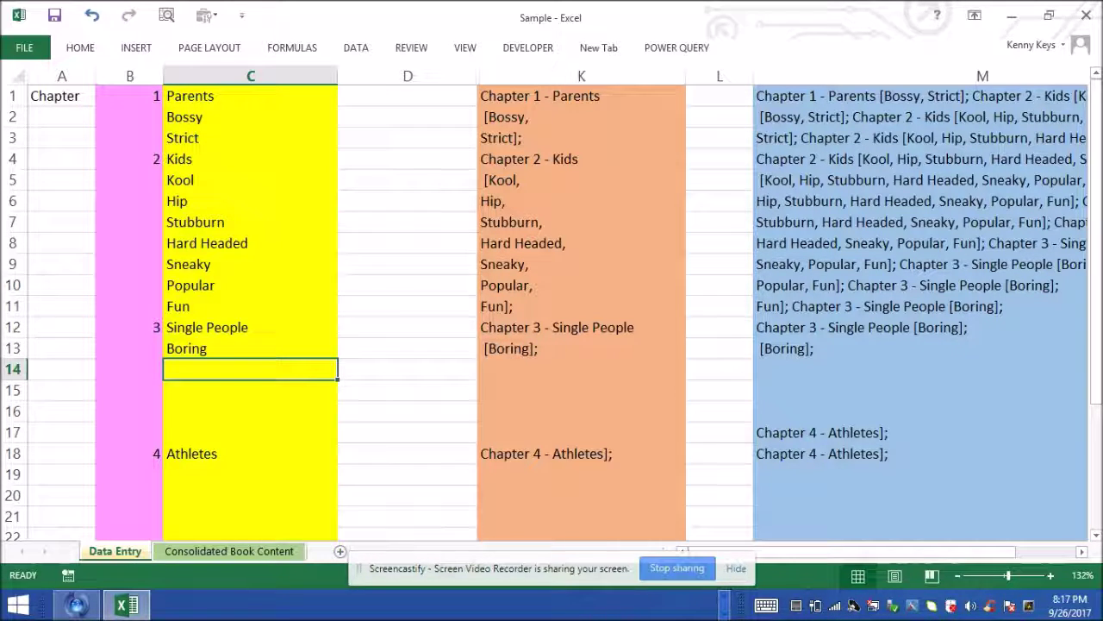
pyautogui.write('Smart')
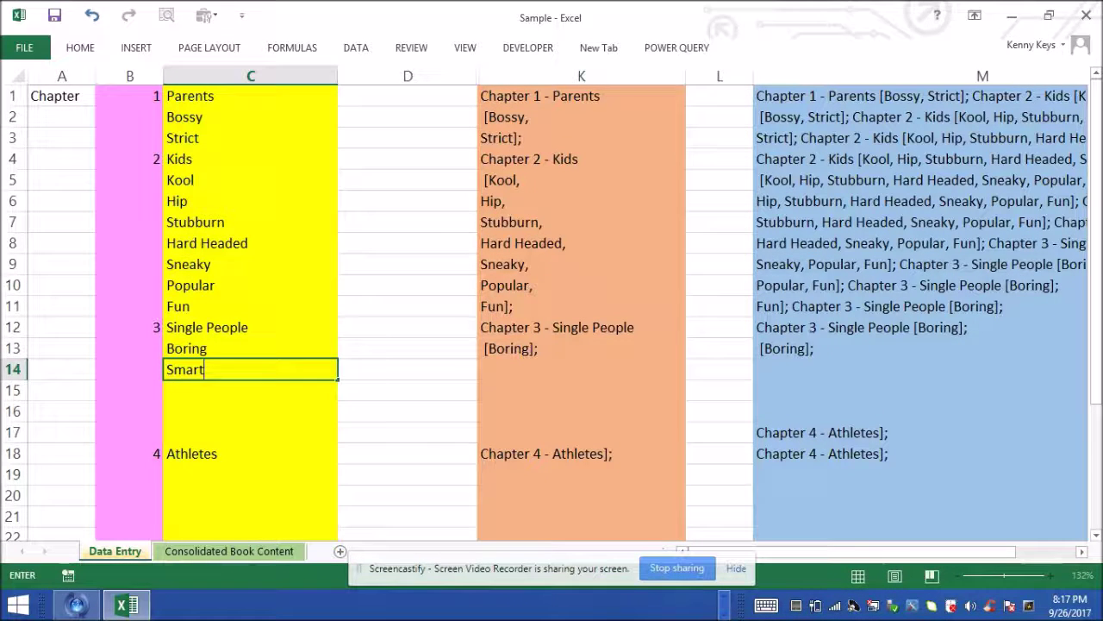
pyautogui.press('Return')
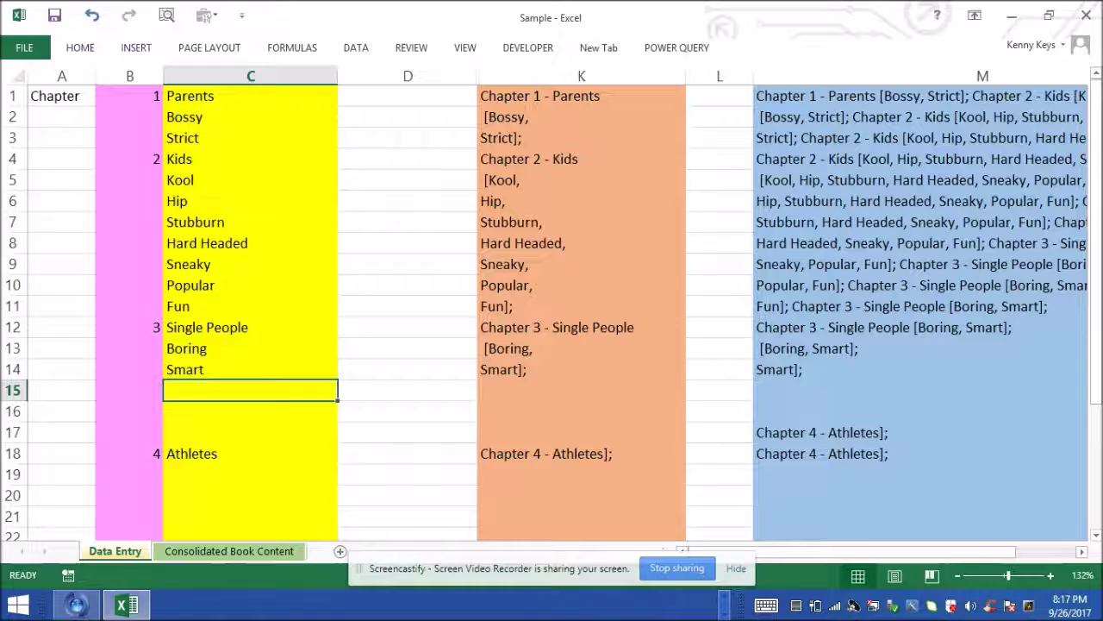
pyautogui.write('Poetic')
pyautogui.press('Return')
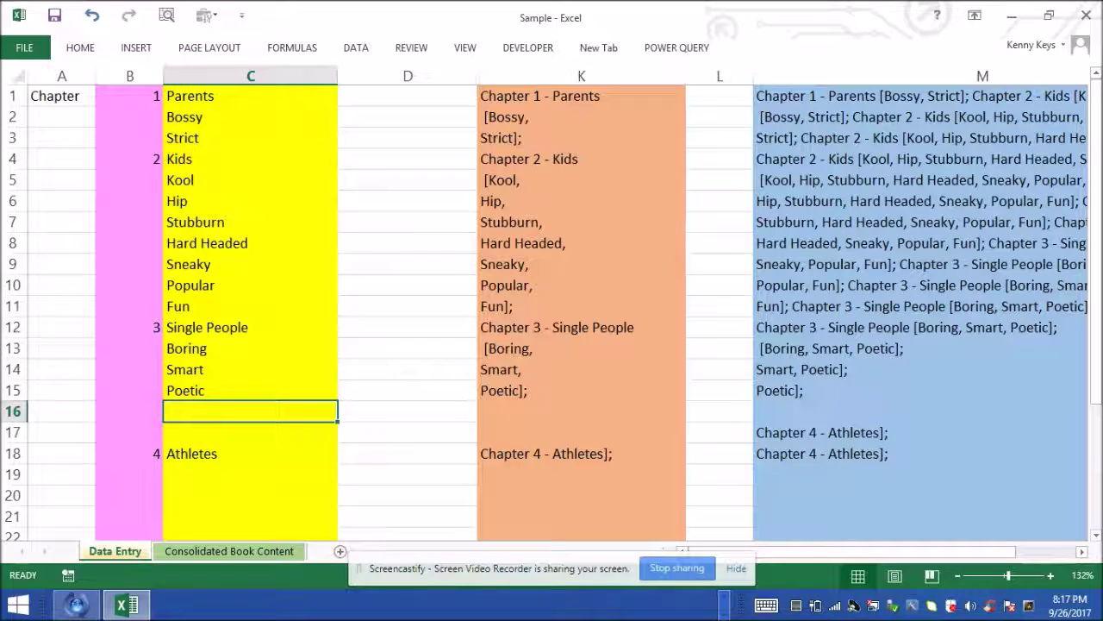
pyautogui.write('Stubburn')
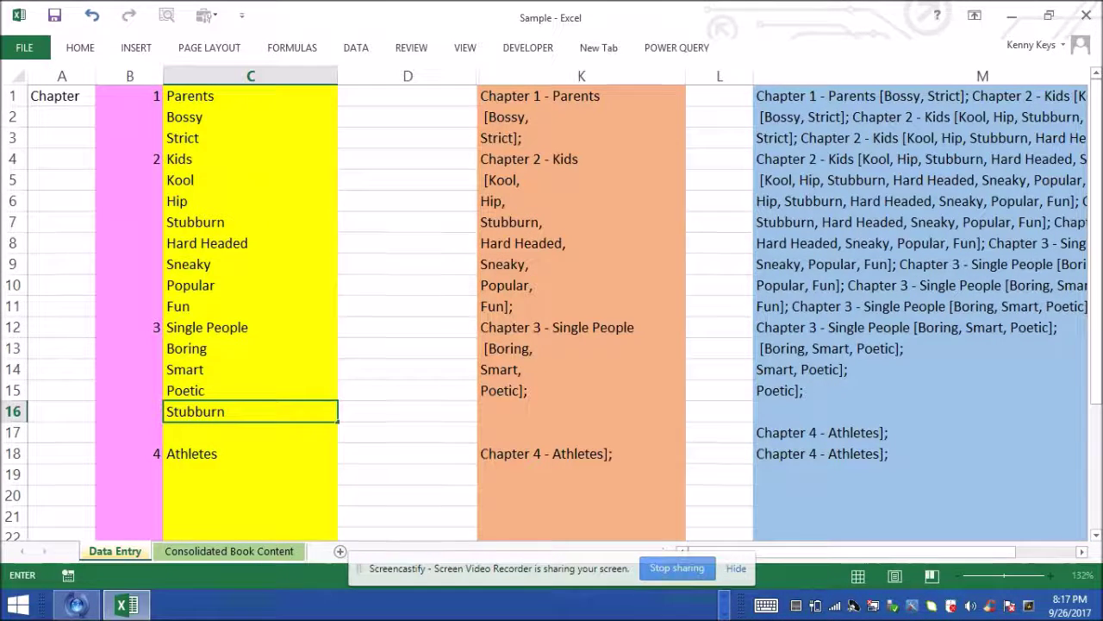
pyautogui.press('Return')
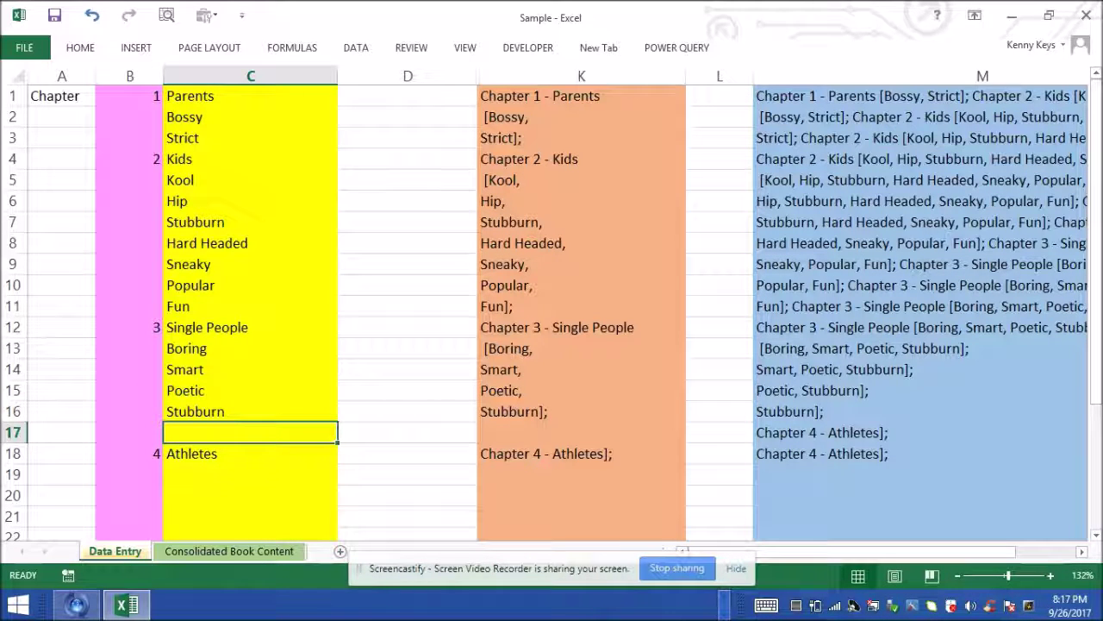
pyautogui.write('Free')
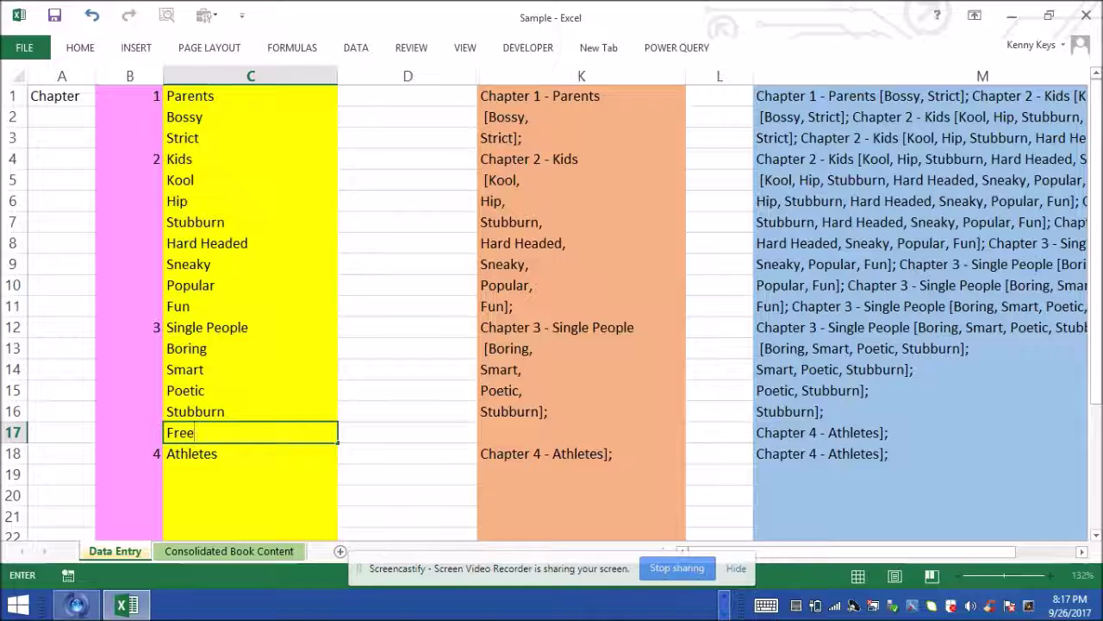
pyautogui.press('BackSpace')
pyautogui.press('BackSpace')
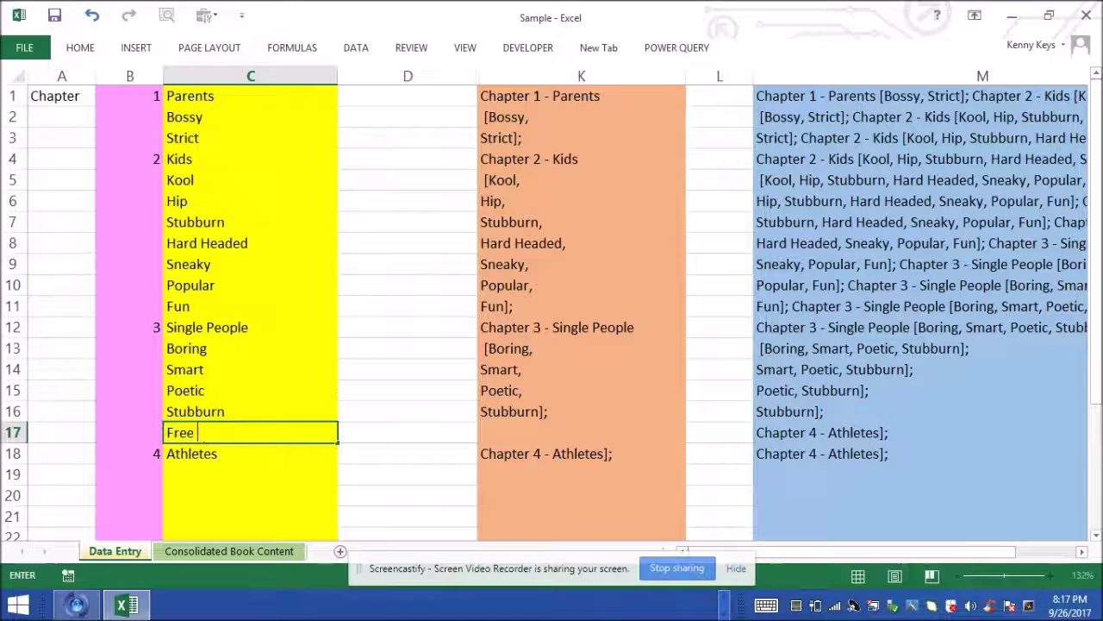
pyautogui.write('Sprit')
pyautogui.write('e')
pyautogui.press('BackSpace')
pyautogui.press('BackSpace')
pyautogui.press('BackSpace')
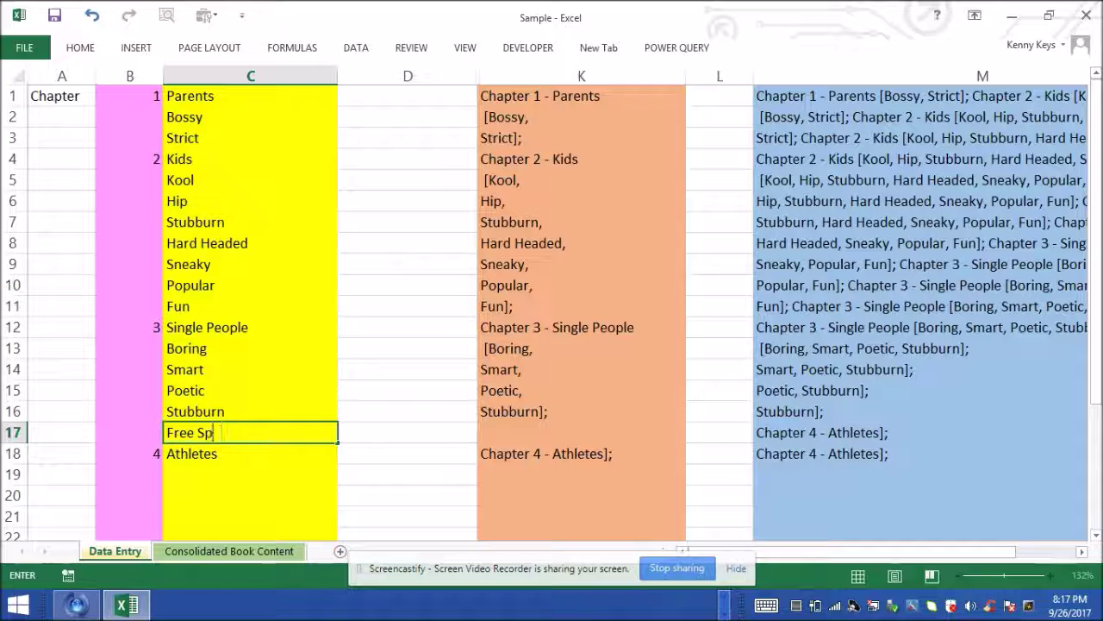
pyautogui.write('ited')
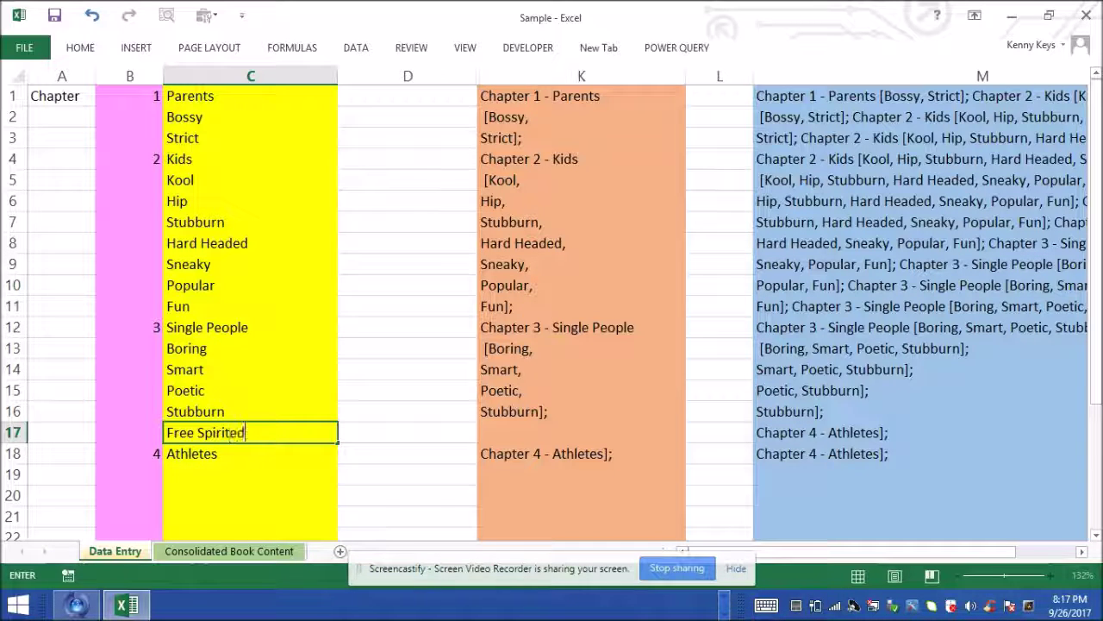
pyautogui.press('Return')
pyautogui.press('Return')
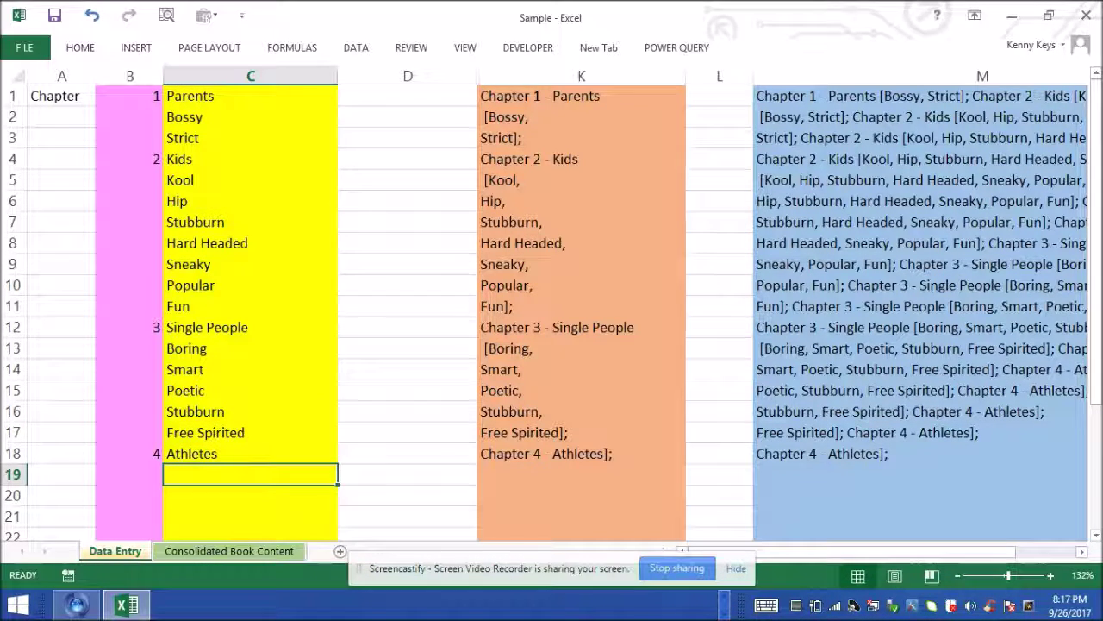
# Step: Add Popular and Strong under the Athletes chapter
pyautogui.write('P')
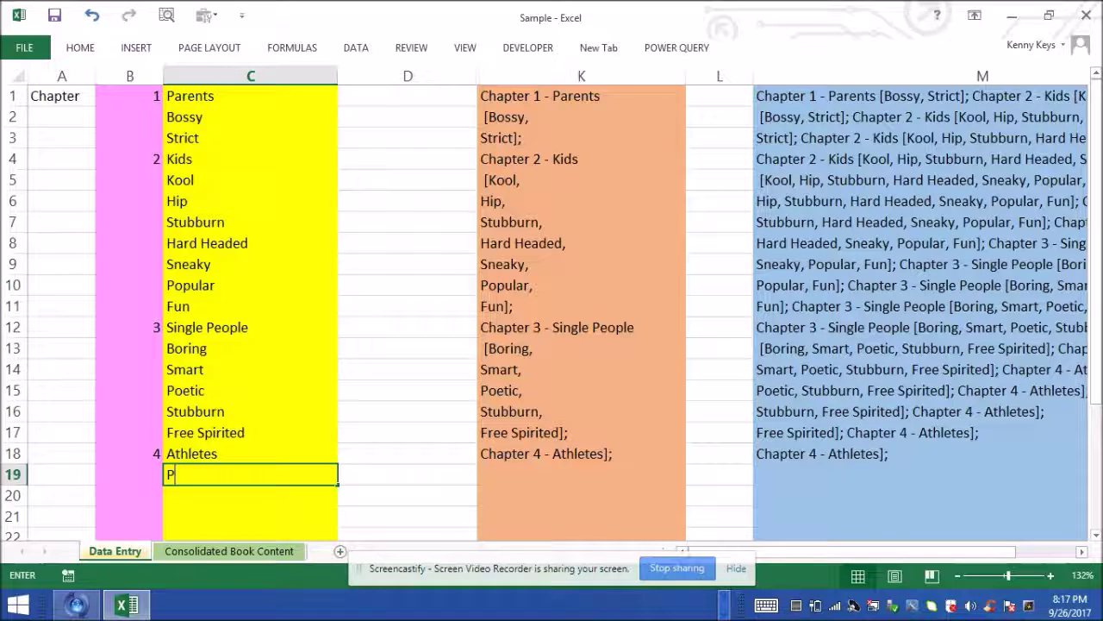
pyautogui.write('opul')
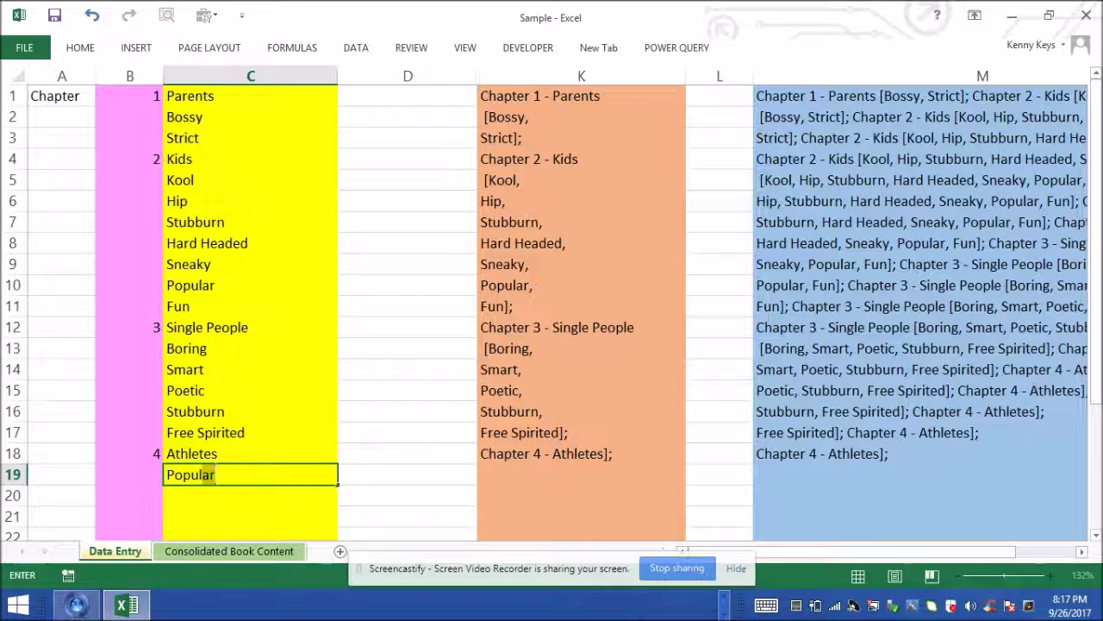
pyautogui.press('Return')
pyautogui.write('S')
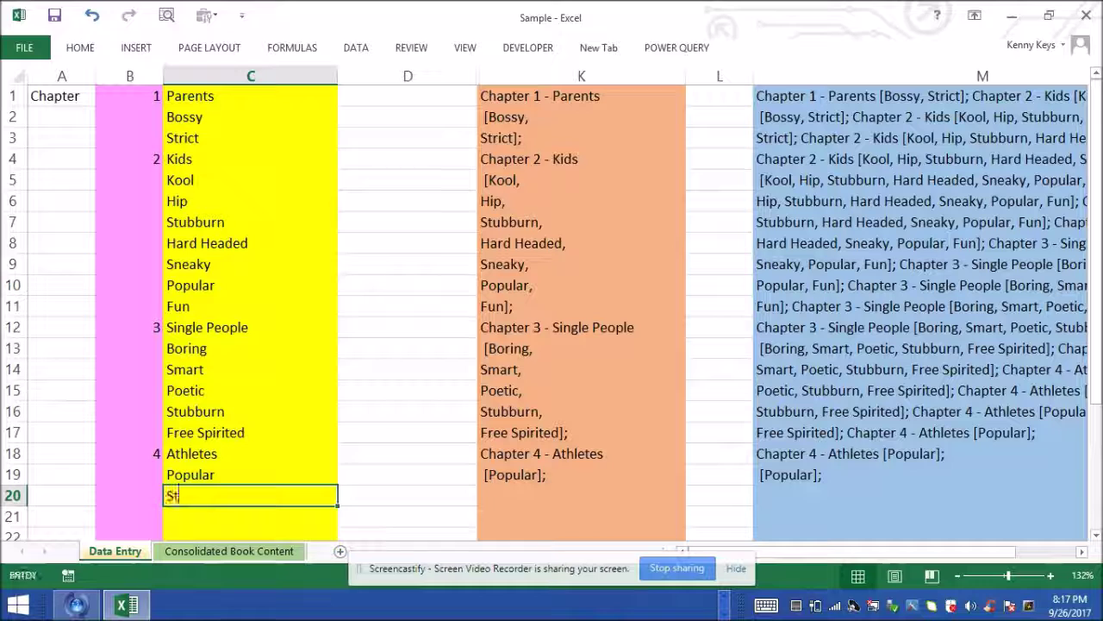
pyautogui.write('trong')
pyautogui.press('Return')
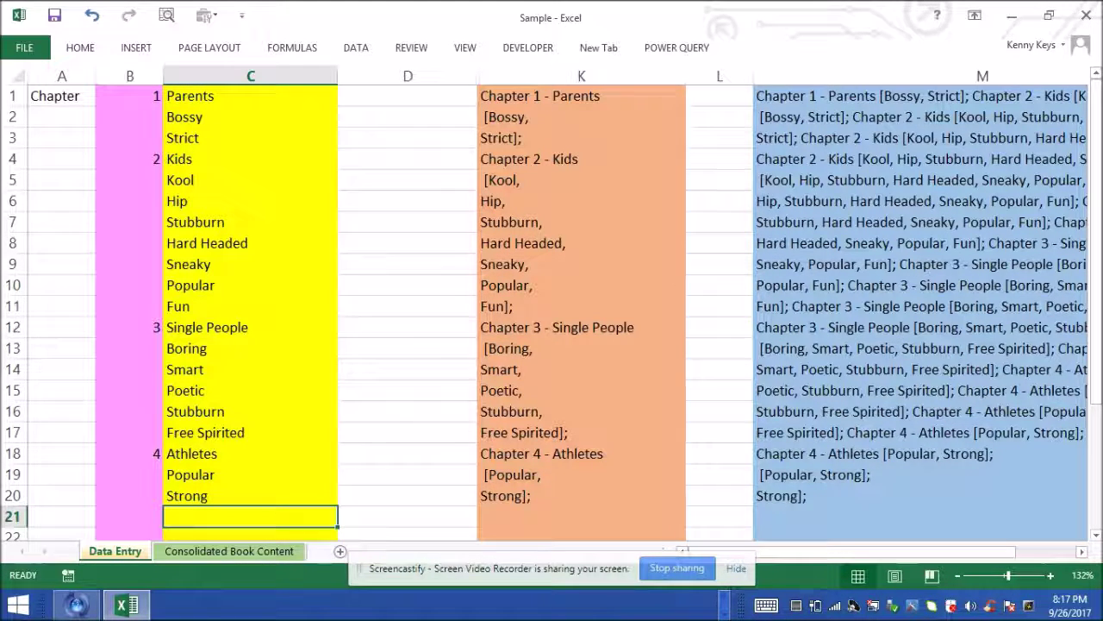
# Step: Add Determined in C21 and Competitive in C22, then return to the top of the sheet
pyautogui.write('Determined')
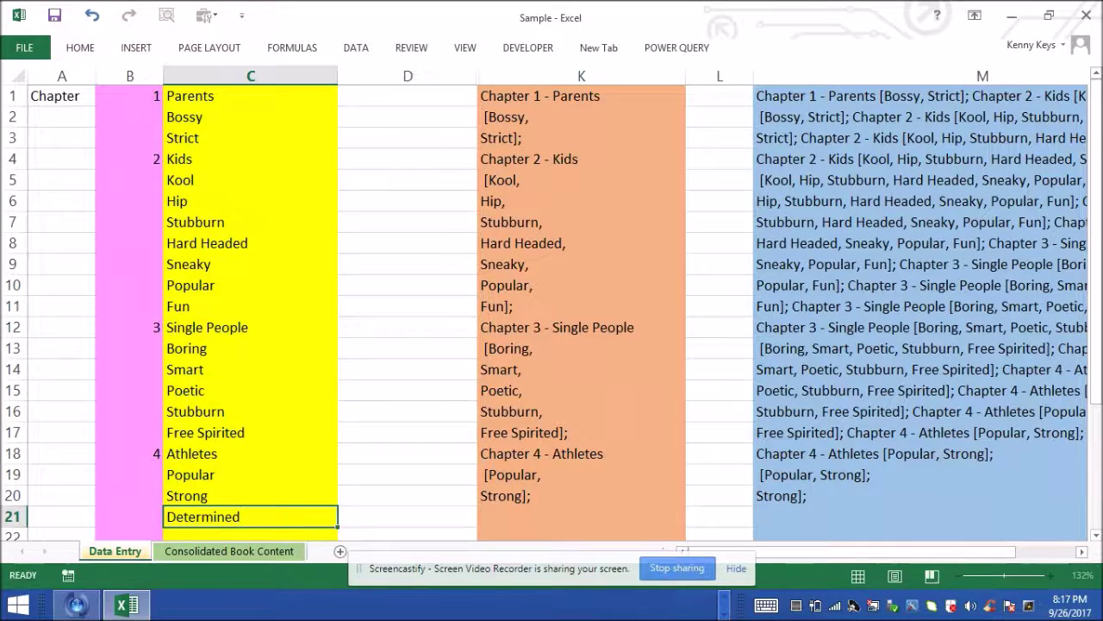
pyautogui.press('Return')
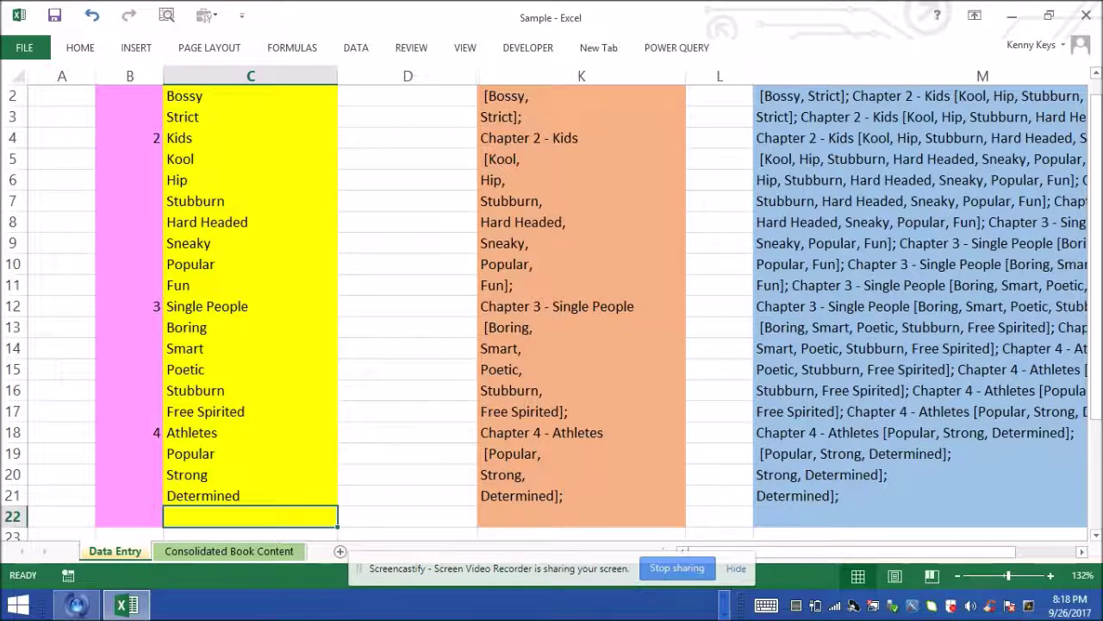
pyautogui.write('Competitive')
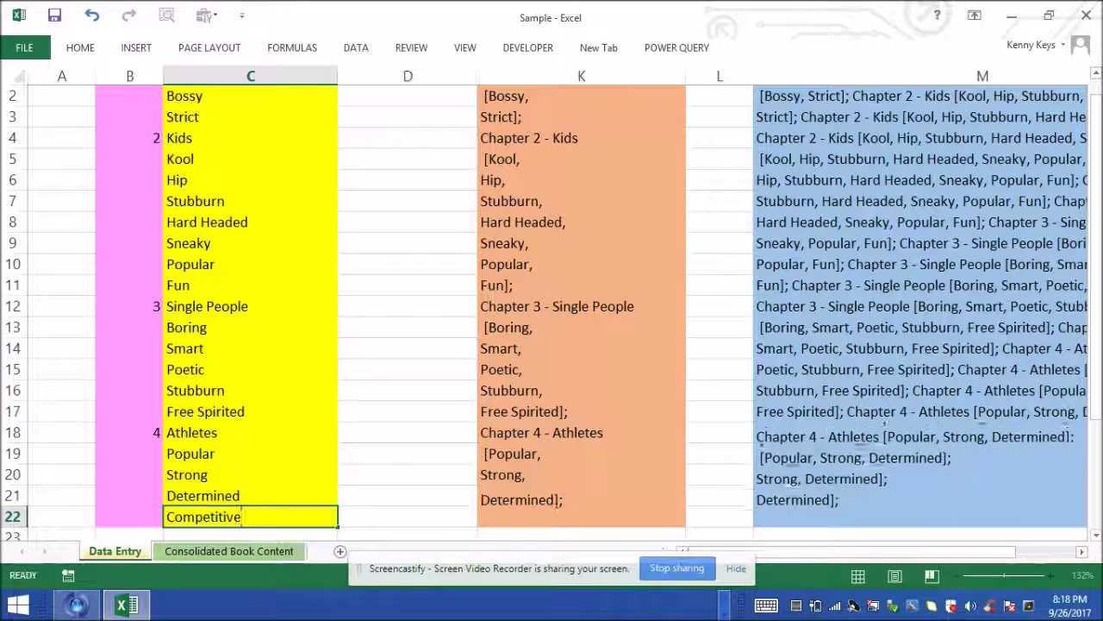
pyautogui.press('Return')
pyautogui.hotkey('ctrl', 'Home')
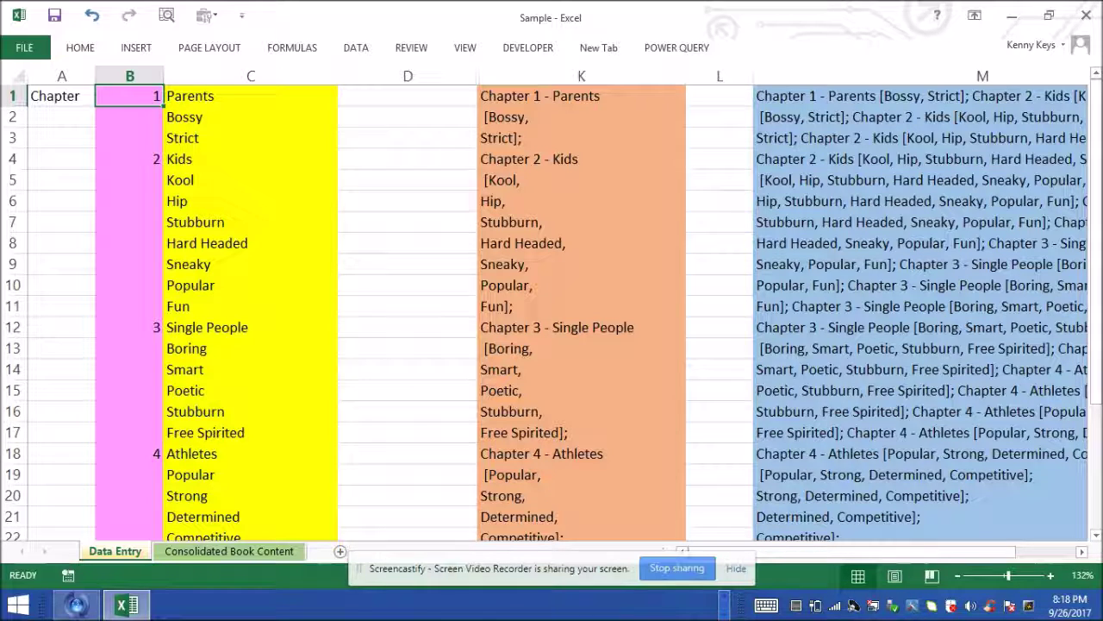
pyautogui.hotkey('alt', 'Tab')
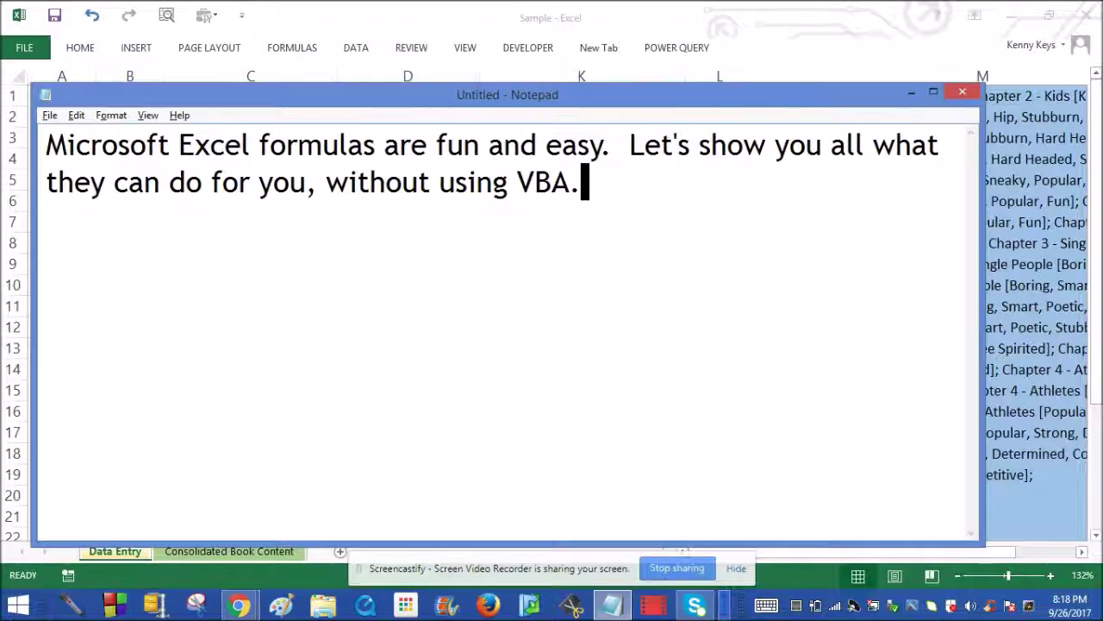
# Step: Start a new note paragraph about having typed information on different groups of people
pyautogui.press('Return')
pyautogui.press('Return')
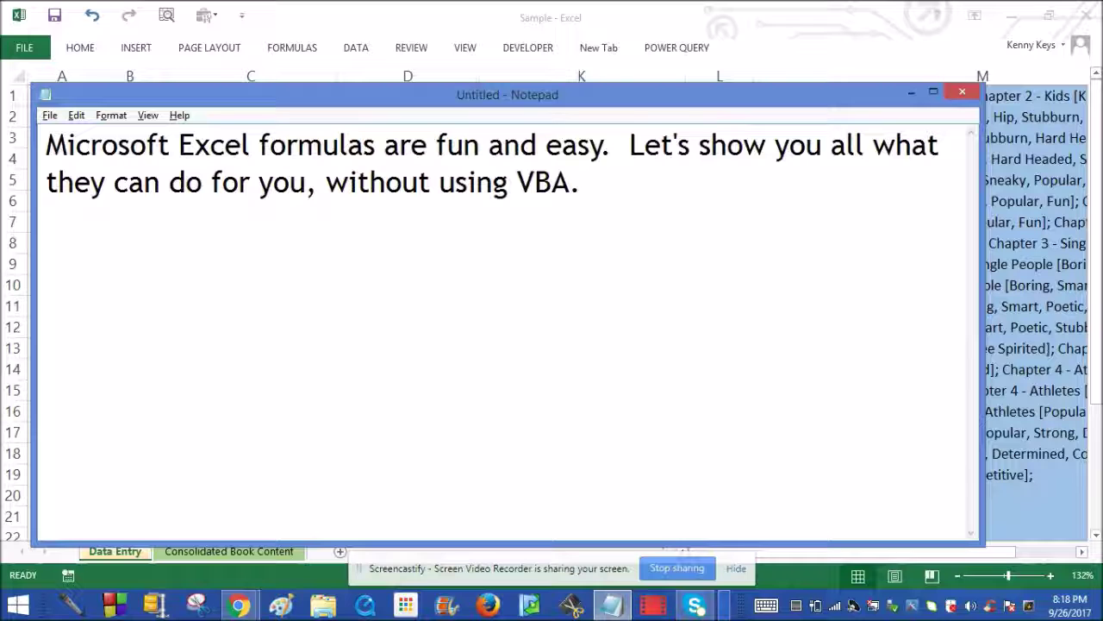
pyautogui.moveTo(345, 95)
pyautogui.mouseDown()
pyautogui.moveTo(464, 121)
pyautogui.moveTo(464, 202)
pyautogui.mouseUp()
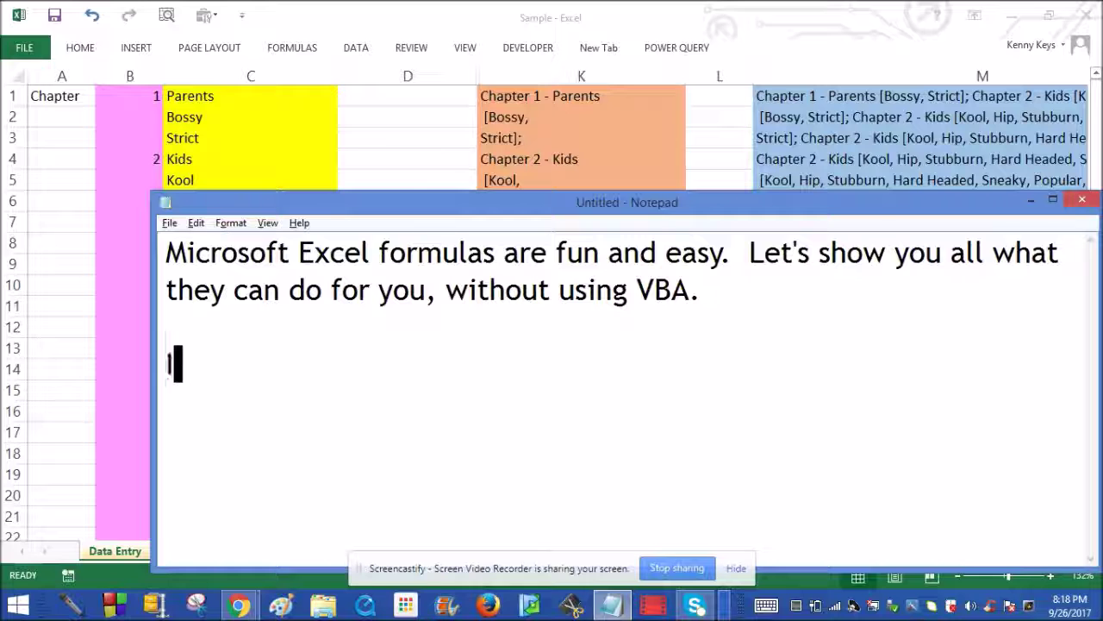
pyautogui.write("'cw")
pyautogui.press('BackSpace')
pyautogui.press('BackSpace')
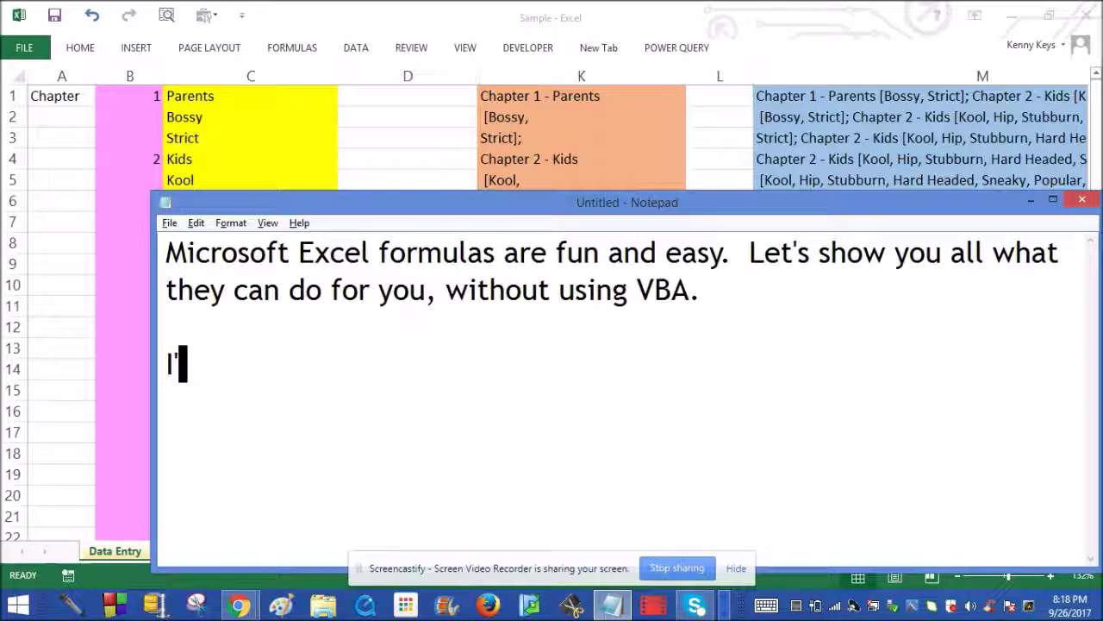
pyautogui.write('ve tped')
pyautogui.press('BackSpace')
pyautogui.press('BackSpace')
pyautogui.press('BackSpace')
pyautogui.write('yped different ')
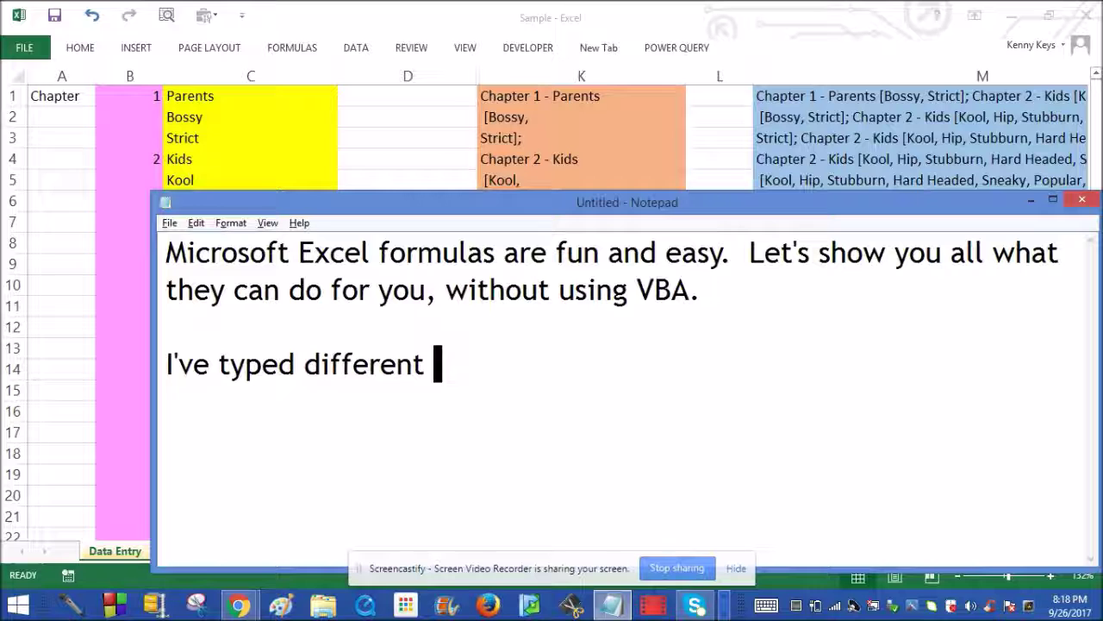
pyautogui.write('inform')
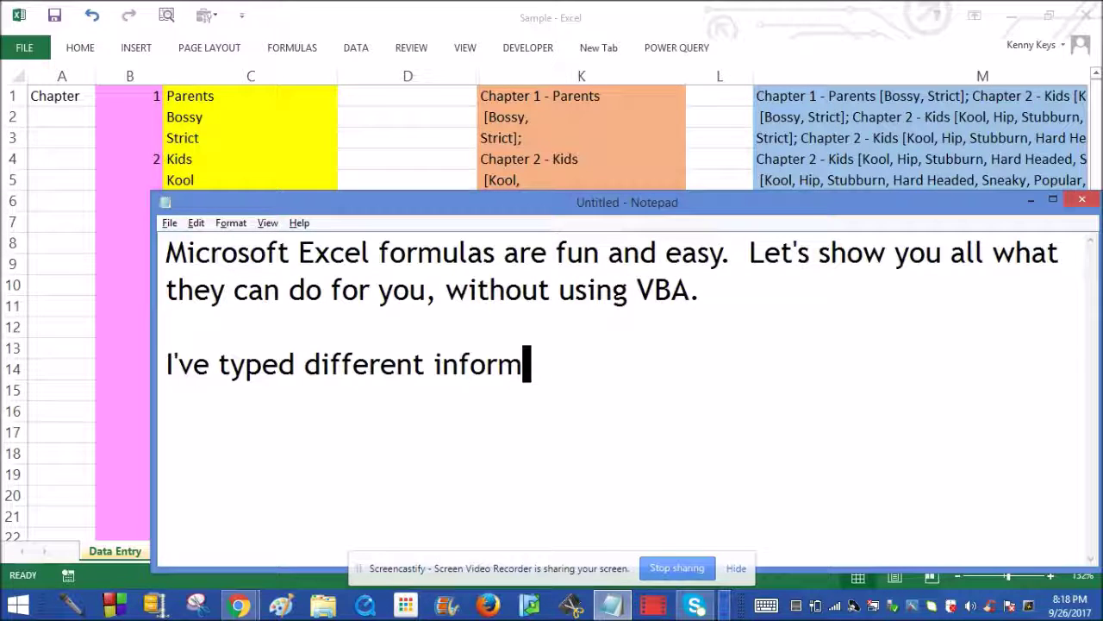
pyautogui.write('ation pertaining to diff')
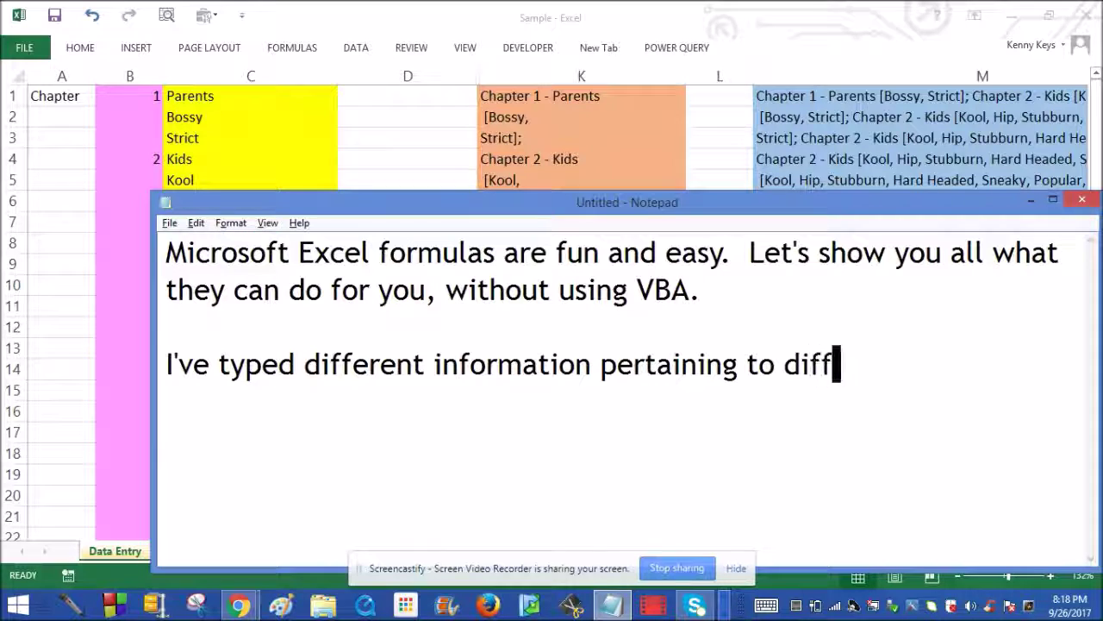
pyautogui.write('erent grou')
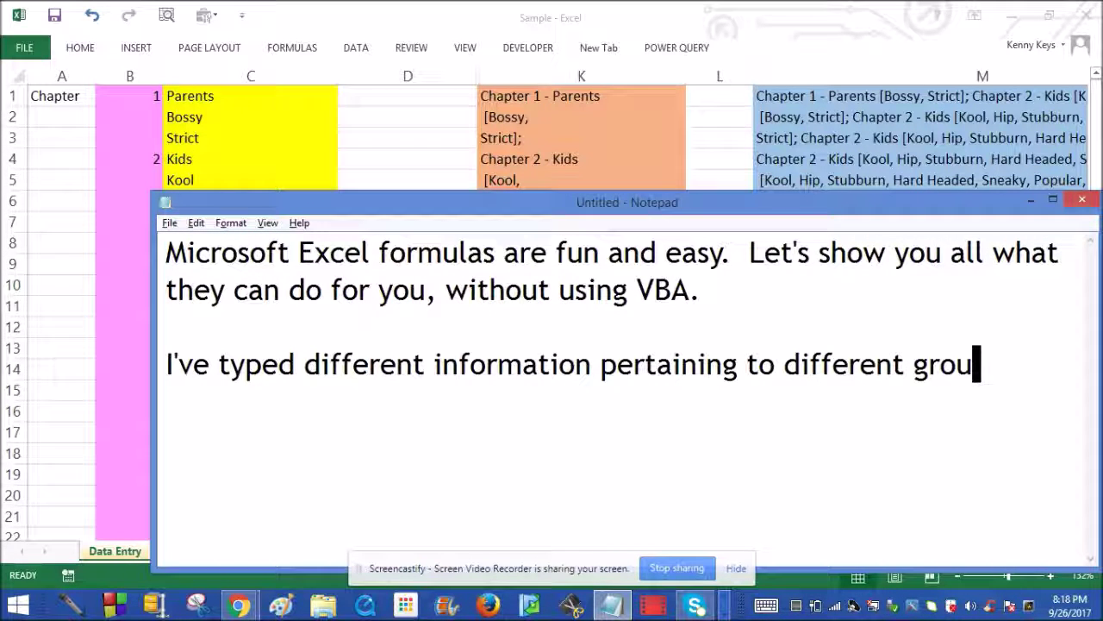
pyautogui.write('ps of p')
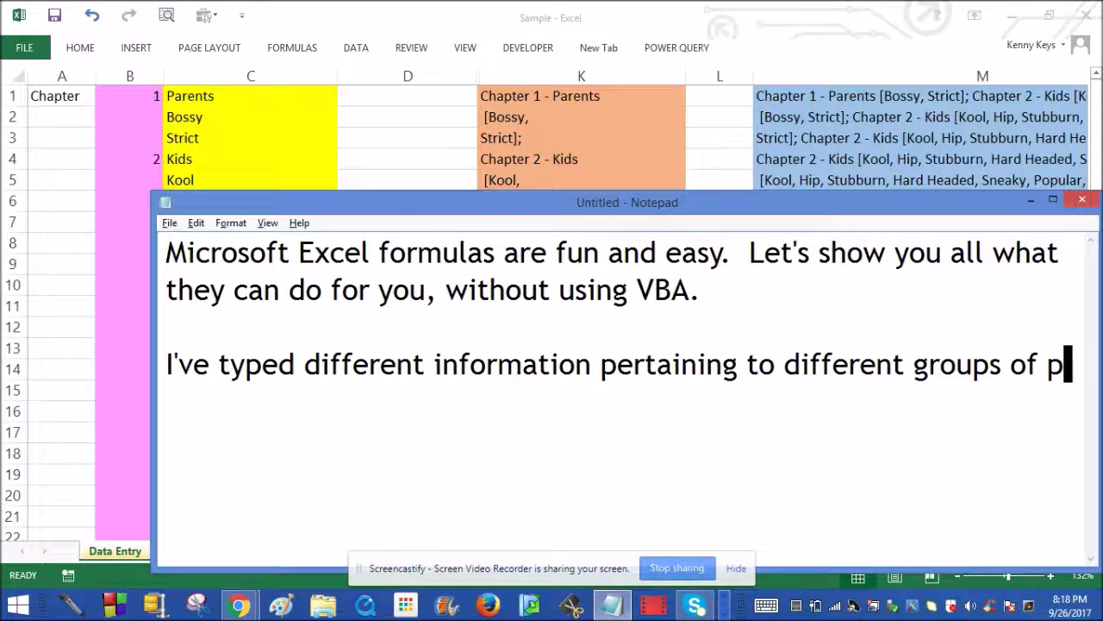
pyautogui.write("eople, but now, I'm going to ")
pyautogui.write('convert in')
# Step: Finish it: converting it all from bullet points to paragraph structure for easy, compact reading
pyautogui.press('BackSpace')
pyautogui.write('t all from ')
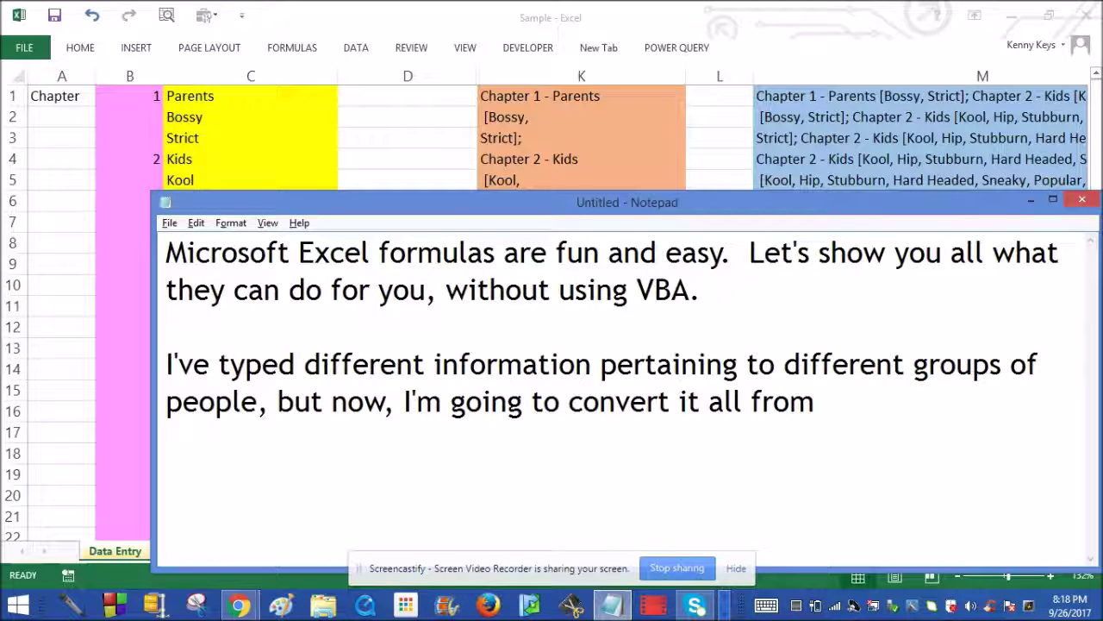
pyautogui.write('Bu')
pyautogui.press('BackSpace')
pyautogui.press('BackSpace')
pyautogui.write('Bullet pont')
pyautogui.press('BackSpace')
pyautogui.press('BackSpace')
pyautogui.press('BackSpace')
pyautogui.write('in')
pyautogui.press('BackSpace')
pyautogui.press('BackSpace')
pyautogui.write('on')
pyautogui.press('BackSpace')
pyautogui.write('ints to ')
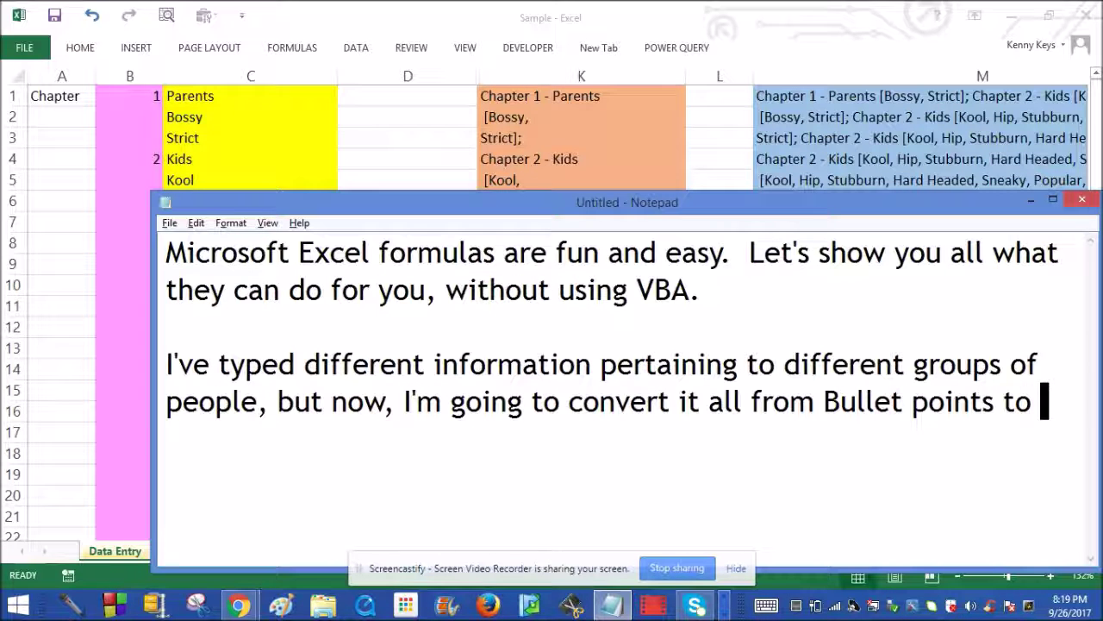
pyautogui.write('par')
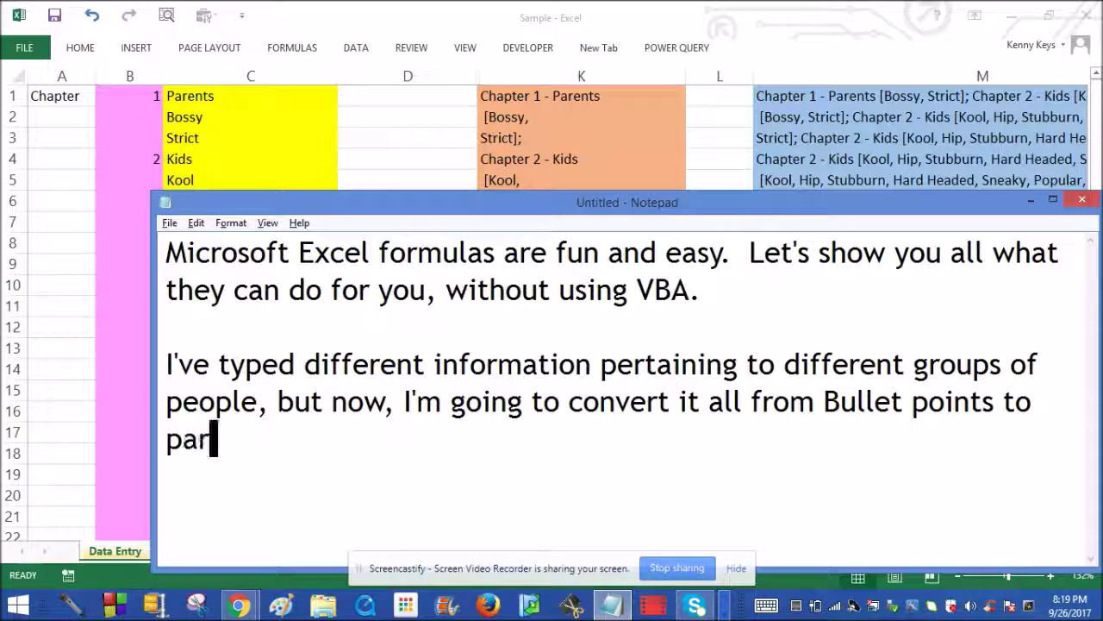
pyautogui.write('agraph')
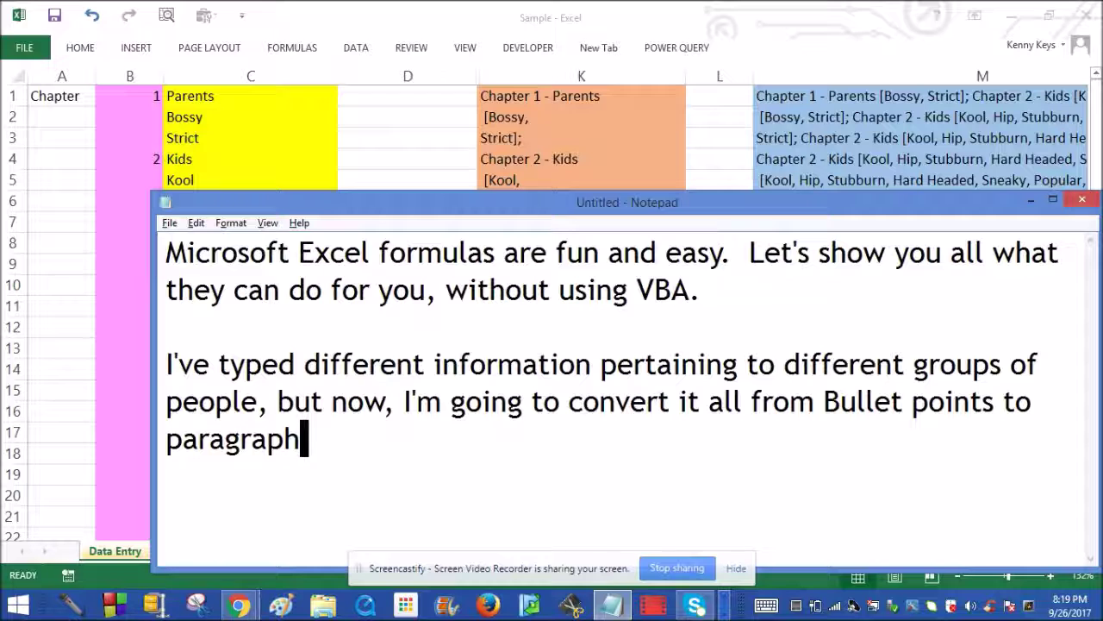
pyautogui.write(' stt')
pyautogui.press('BackSpace')
pyautogui.write('ructure')
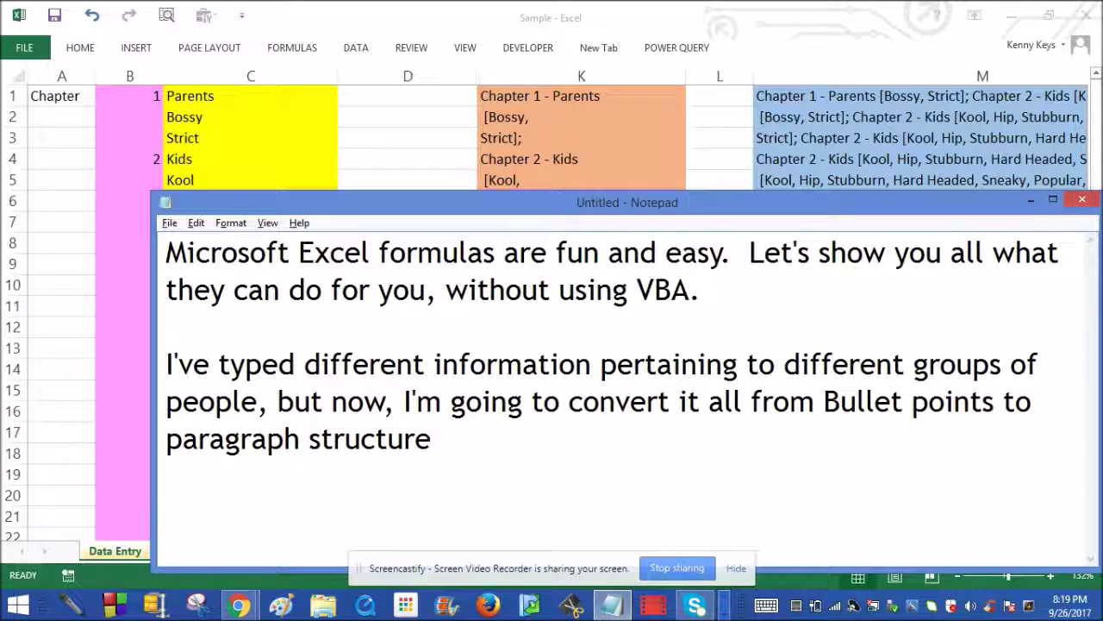
pyautogui.write(' for easy')
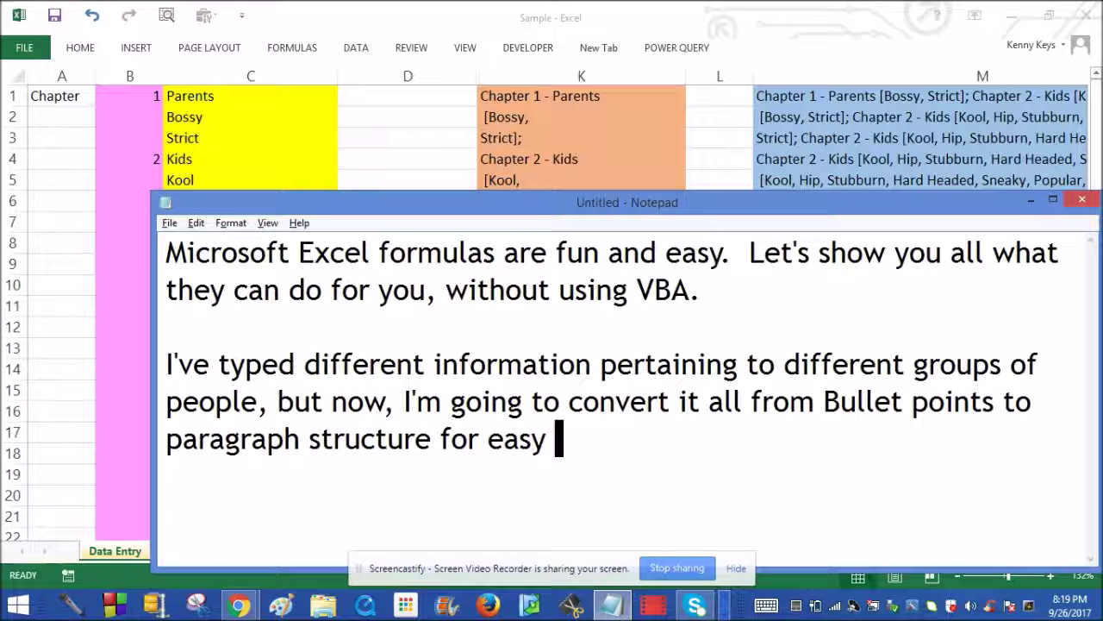
pyautogui.press('BackSpace')
pyautogui.write(', compact reading.')
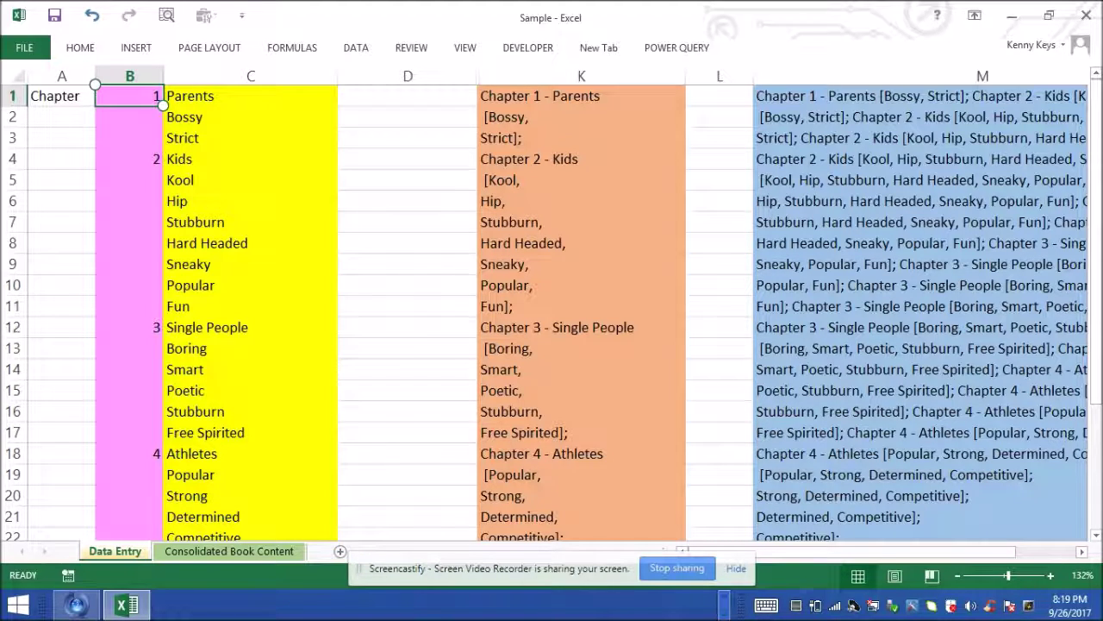
# Step: View the Consolidated Book Content sheet's merged four-chapter paragraph, then start a new note line
pyautogui.hotkey('ctrl', 'pagedown')
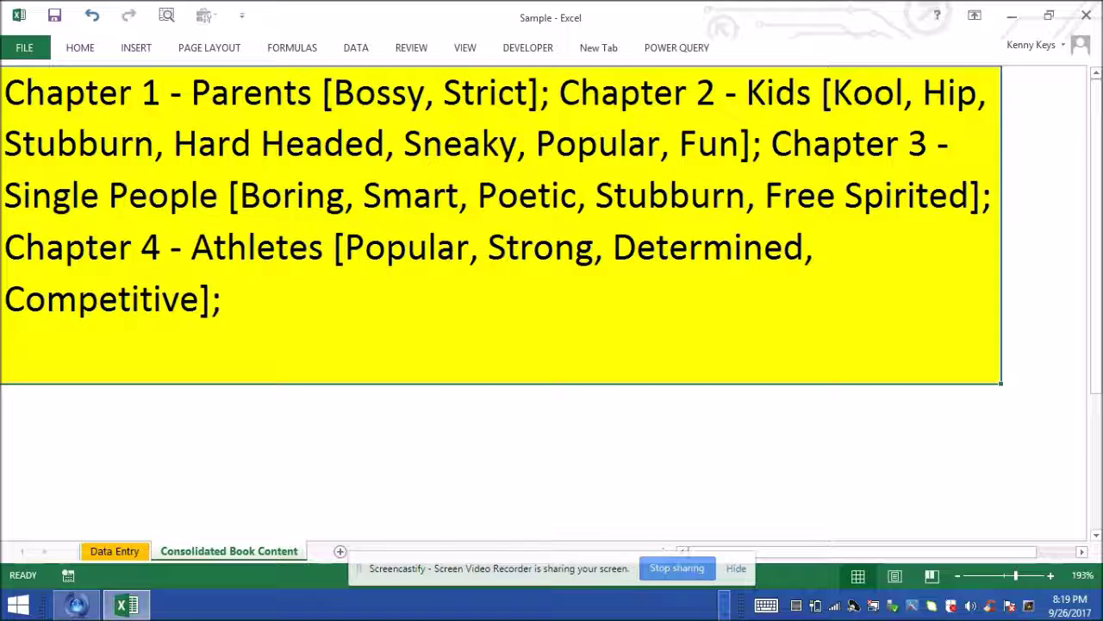
pyautogui.rightClick(179, 105)
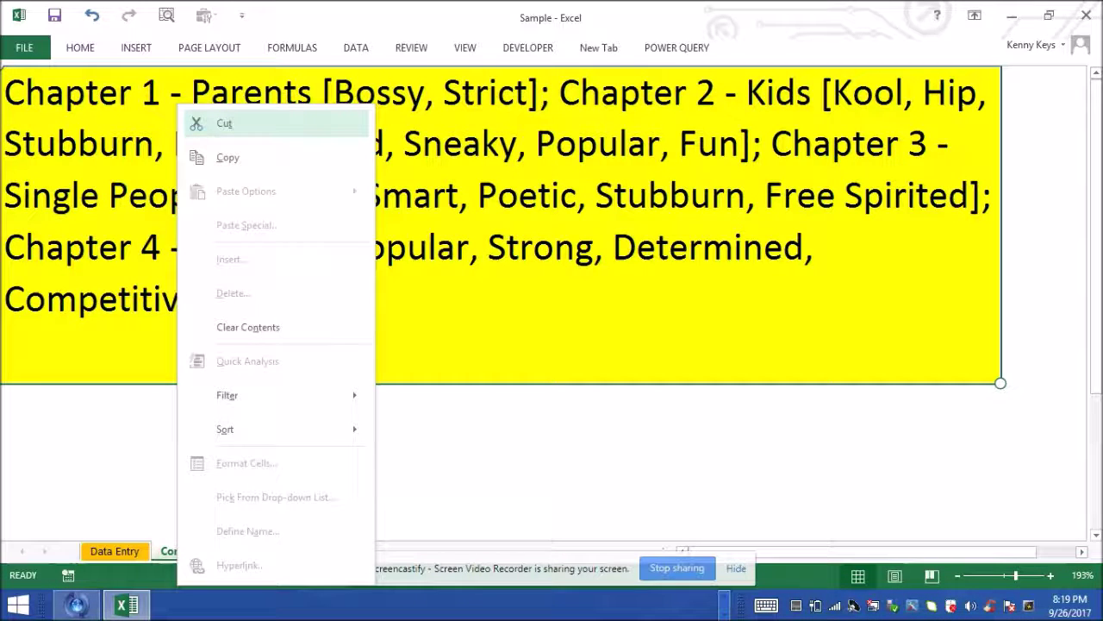
pyautogui.hotkey('alt', 'Tab')
pyautogui.hotkey('alt', 'Tab')
pyautogui.hotkey('alt', 'Tab')
pyautogui.hotkey('alt', 'Tab')
pyautogui.hotkey('alt', 'Tab')
pyautogui.hotkey('alt', 'Tab')
pyautogui.hotkey('alt', 'Tab')
pyautogui.hotkey('alt', 'Tab')
pyautogui.hotkey('alt', 'Tab')
pyautogui.hotkey('alt', 'Tab')
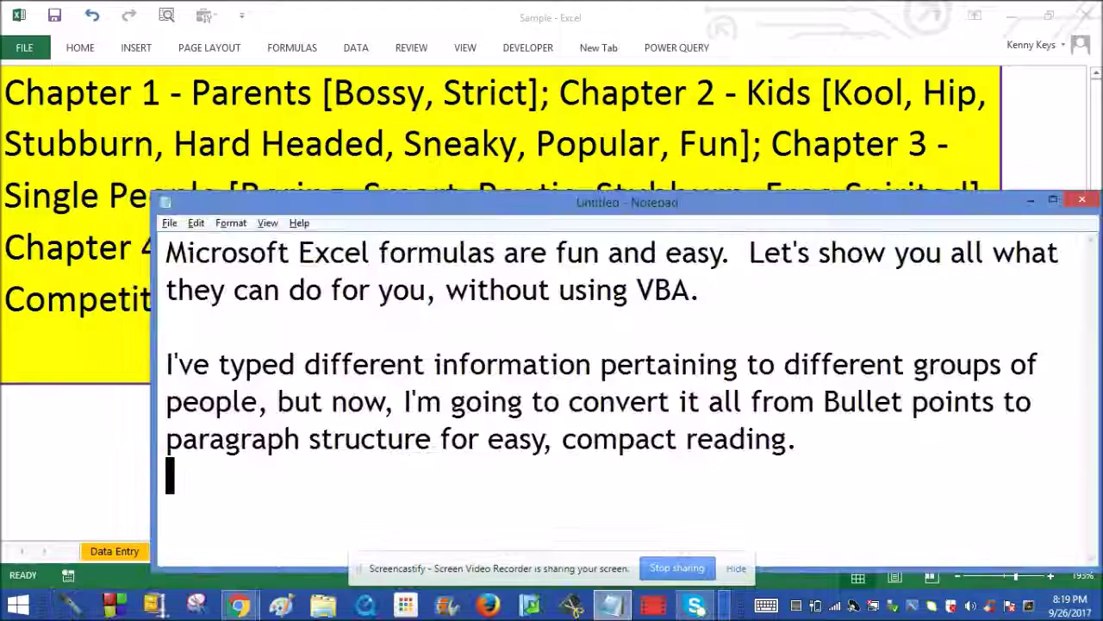
pyautogui.press('Return')
# Step: Add notes 'This is the end result of my formula.' and 'Now, I'll delete my data, and watch what happens.'
pyautogui.write('This is the end result of my formula.')
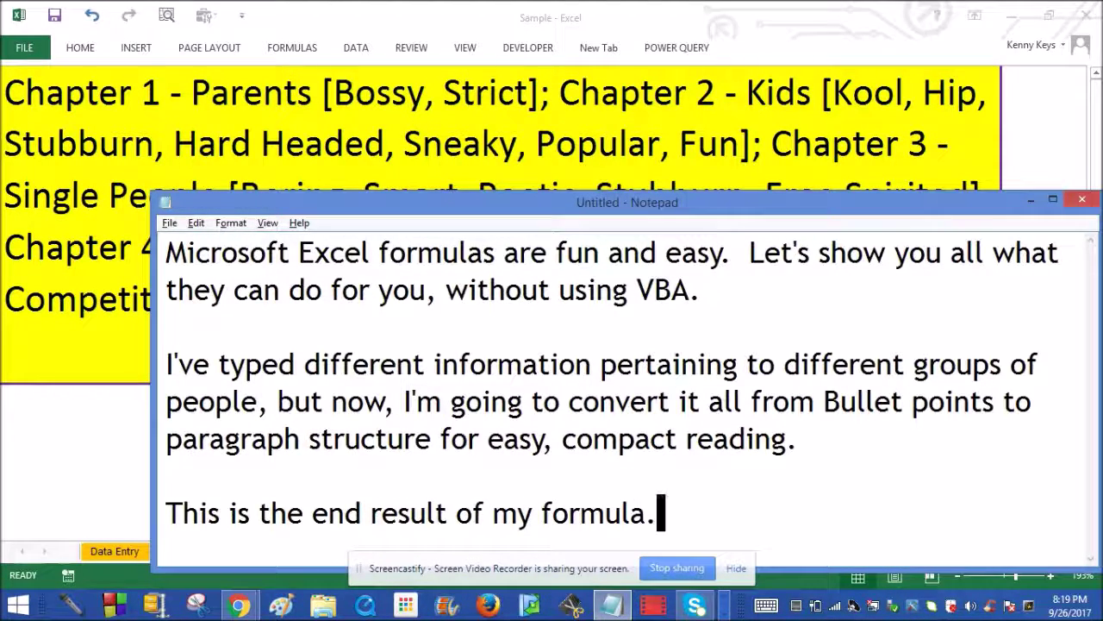
pyautogui.press('Return')
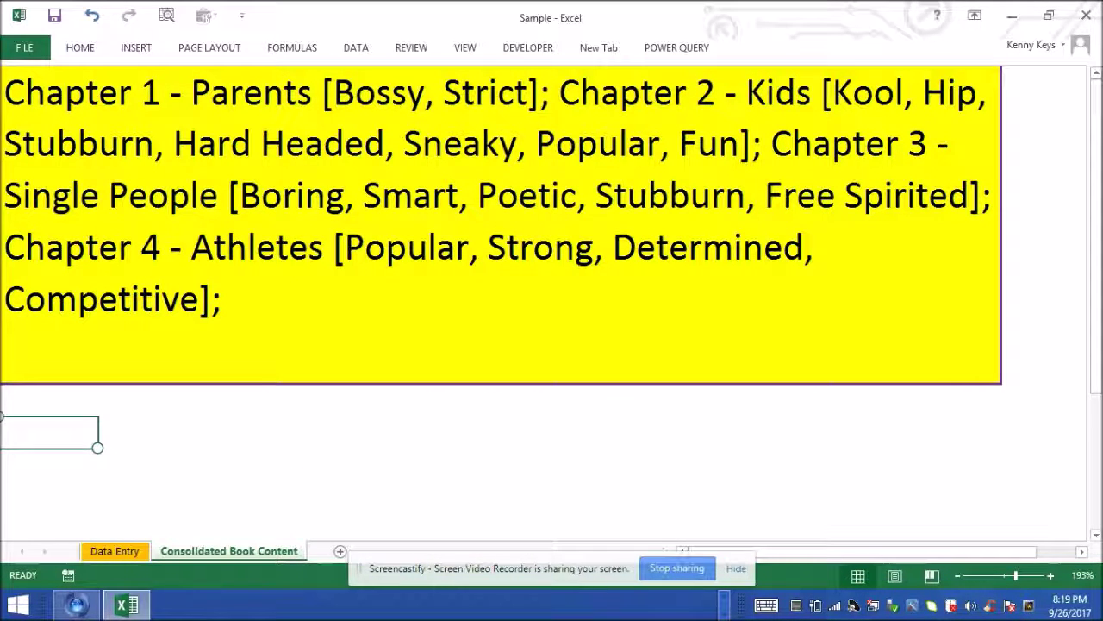
pyautogui.hotkey('alt', 'Tab')
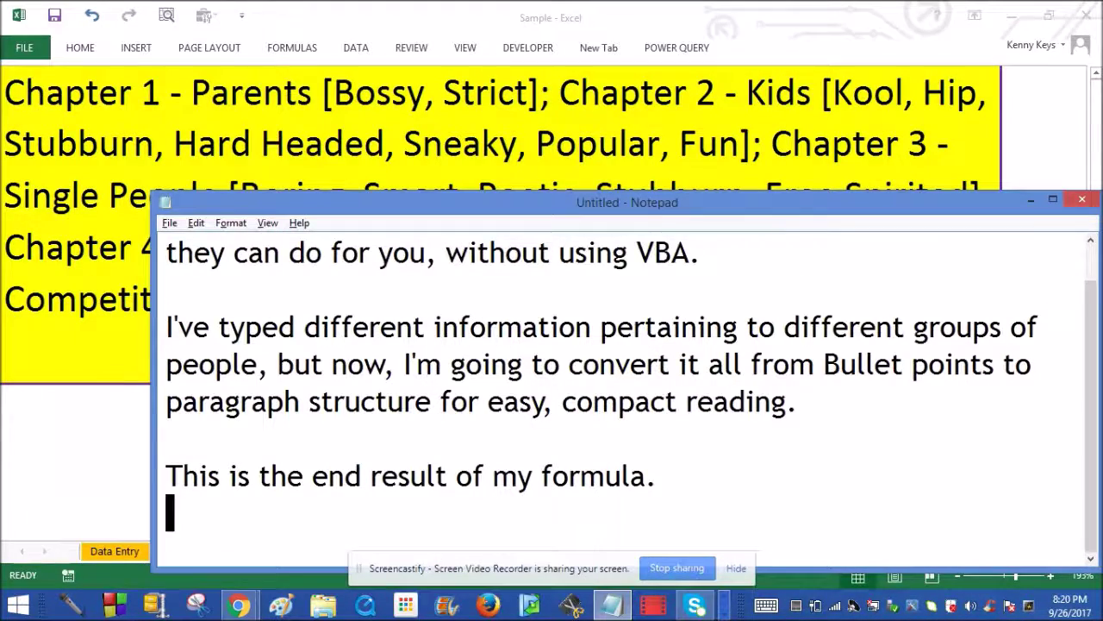
pyautogui.press('Return')
pyautogui.write("Now, I'll detel")
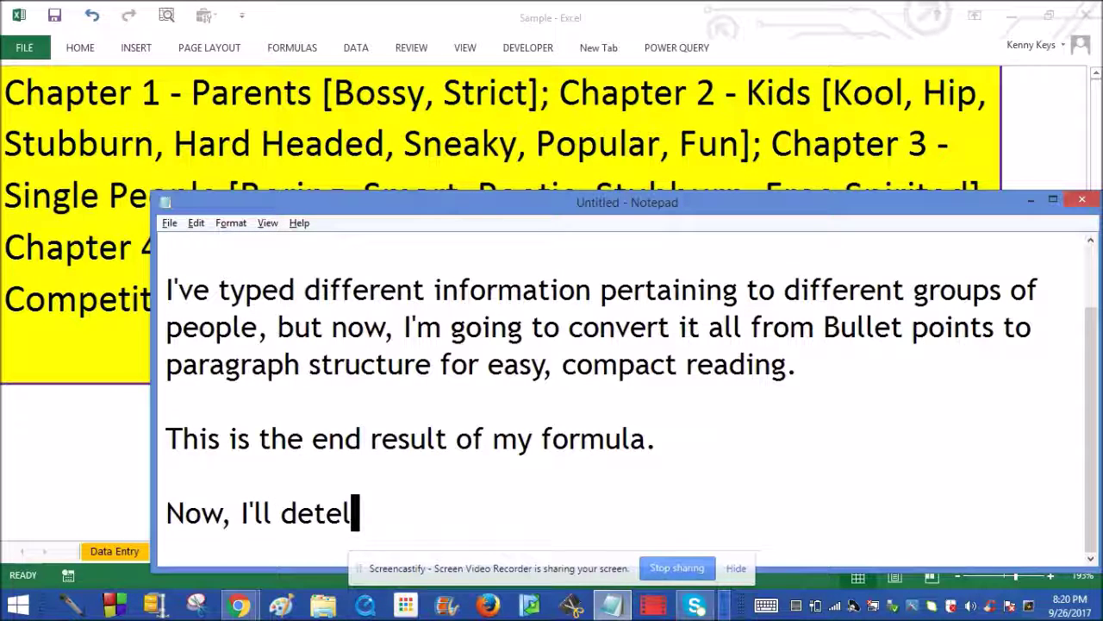
pyautogui.press('BackSpace')
pyautogui.press('BackSpace')
pyautogui.press('BackSpace')
pyautogui.write('lete my data,')
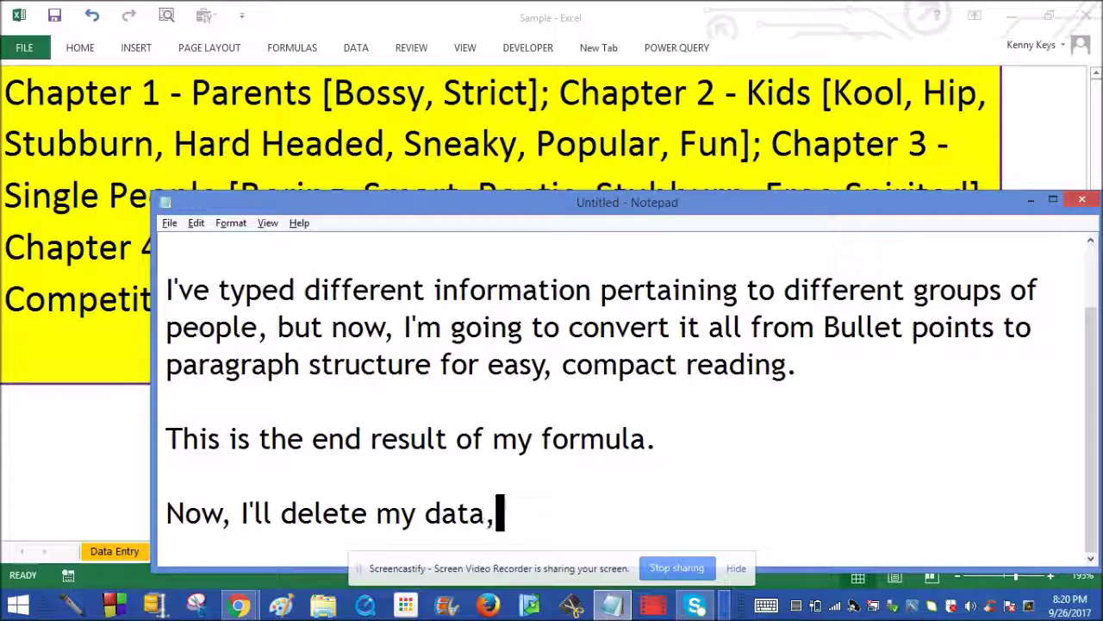
pyautogui.write(' and what')
pyautogui.press('BackSpace')
pyautogui.press('BackSpace')
pyautogui.press('BackSpace')
pyautogui.write('atch what ')
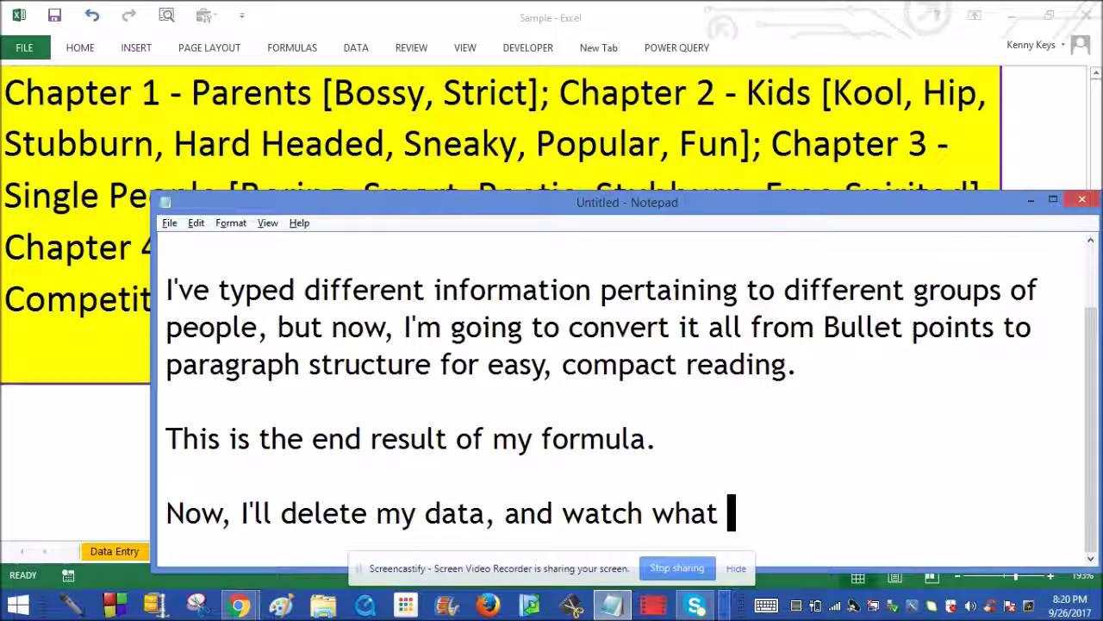
pyautogui.write('happens.')
pyautogui.press('Return')
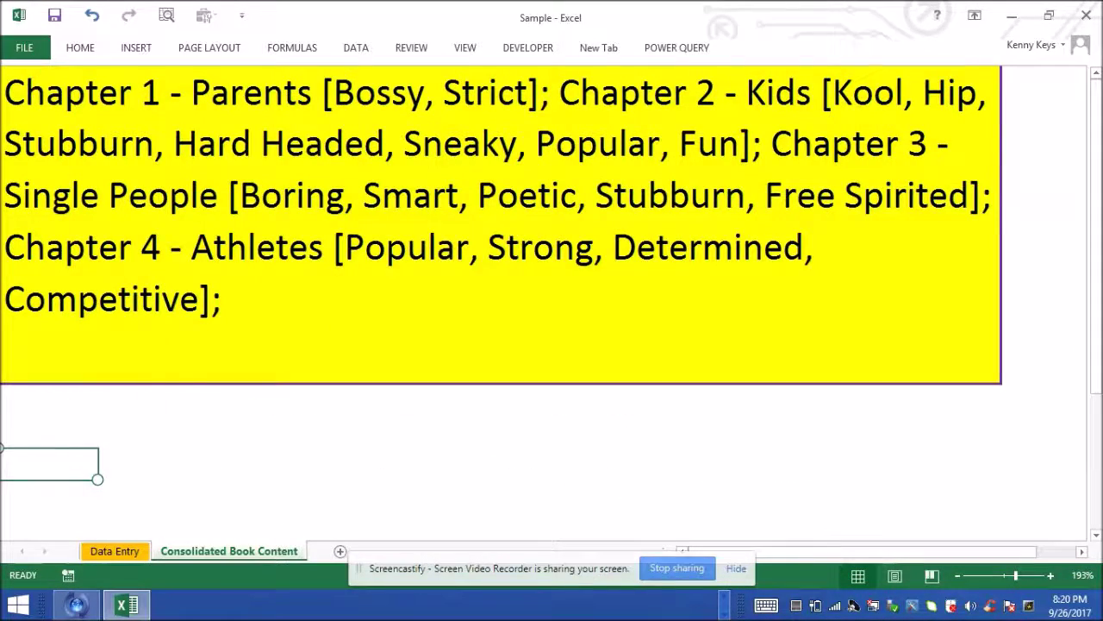
# Step: Delete B1:B21 and C1:C21 on Data Entry, then view the blank Consolidated Book Content sheet
pyautogui.hotkey('ctrl', 'pageup')
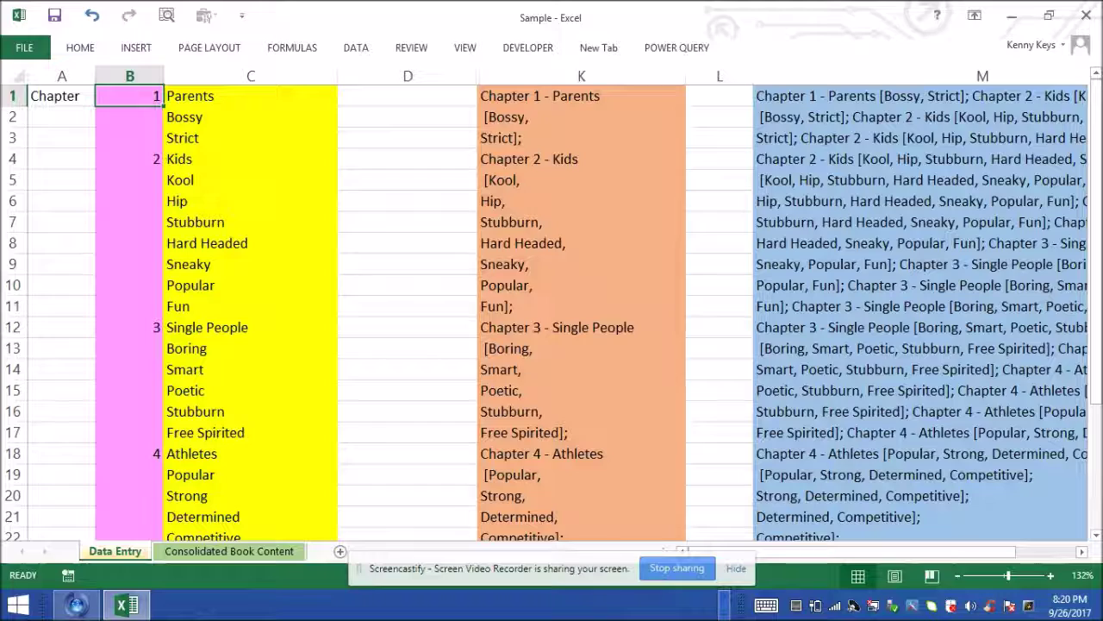
pyautogui.moveTo(130, 96)
pyautogui.mouseDown()
pyautogui.moveTo(130, 528)
pyautogui.moveTo(162, 517)
pyautogui.mouseUp()
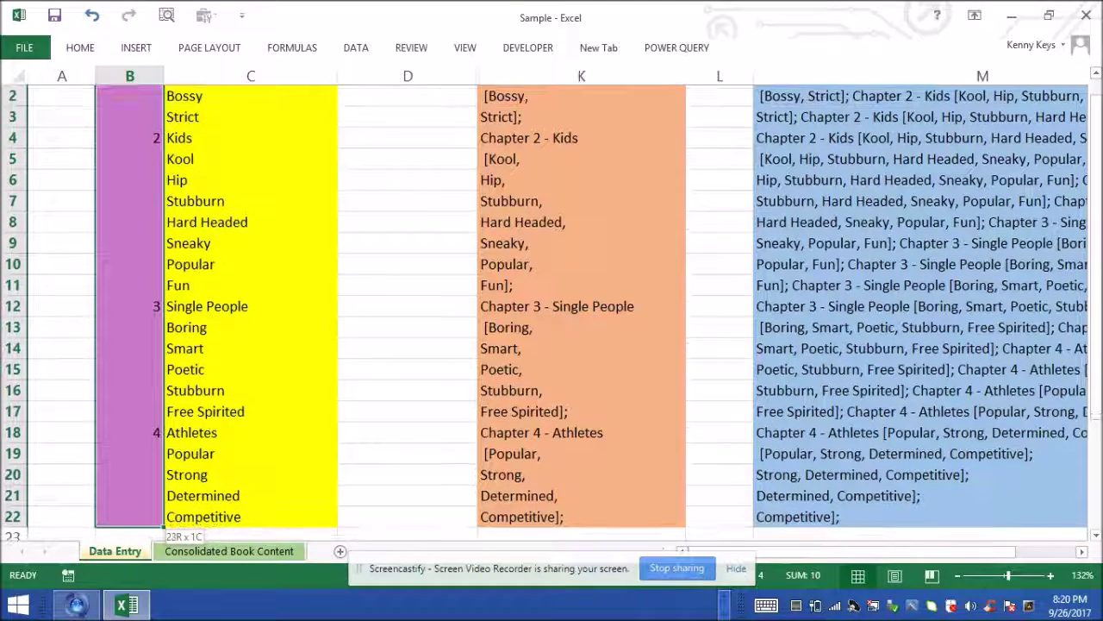
pyautogui.press('Delete')
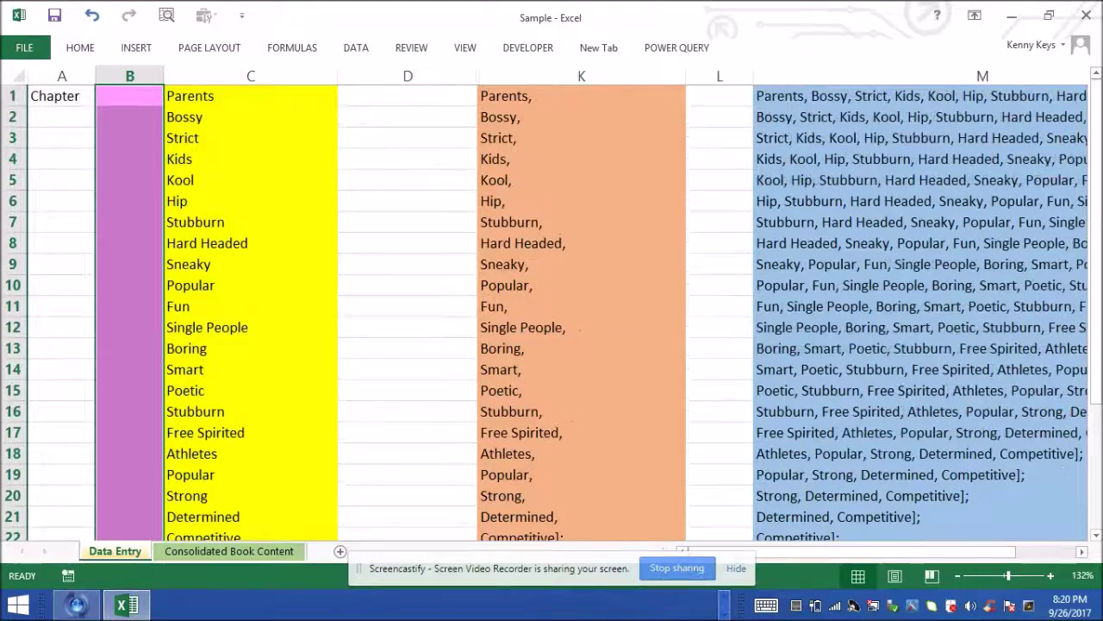
pyautogui.click(250, 96)
pyautogui.moveTo(250, 96); pyautogui.dragTo(207, 527)
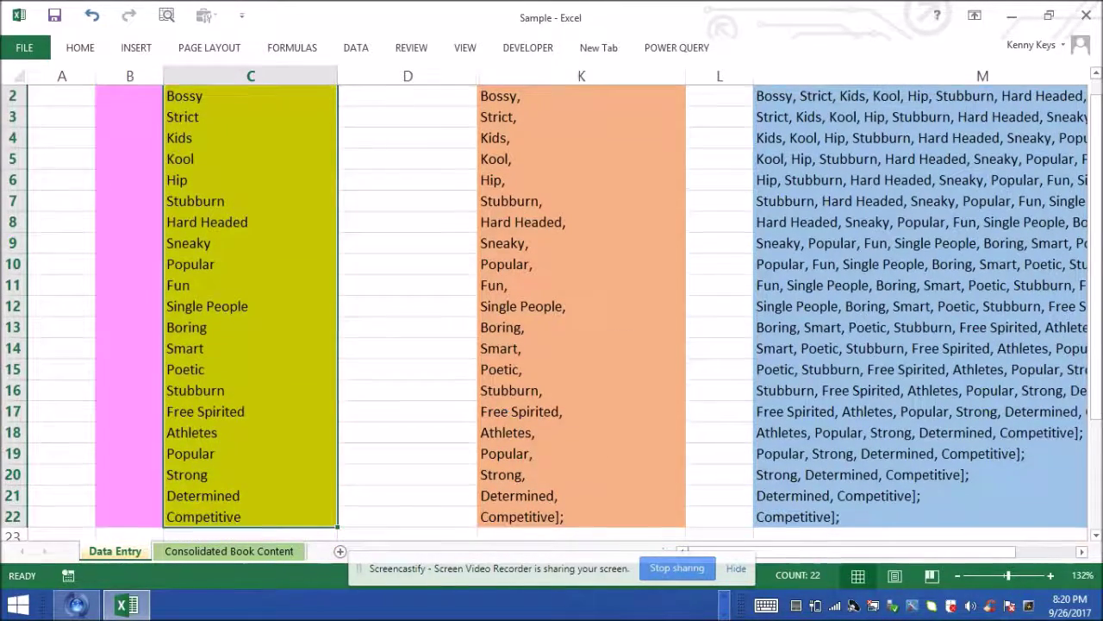
pyautogui.press('Delete')
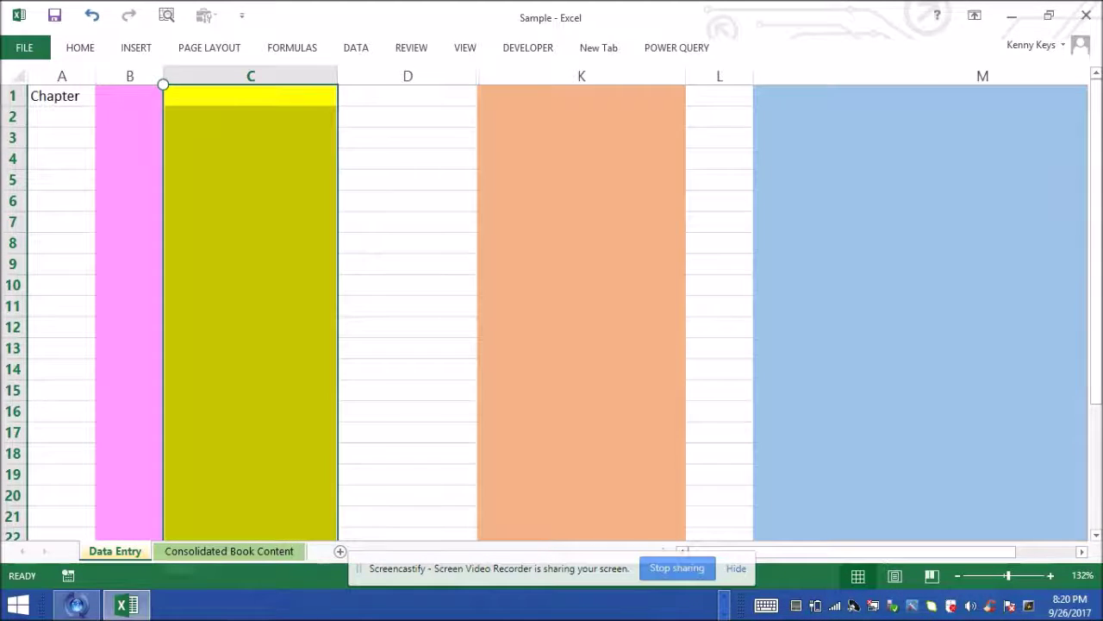
pyautogui.hotkey('ctrl', 'pagedown')
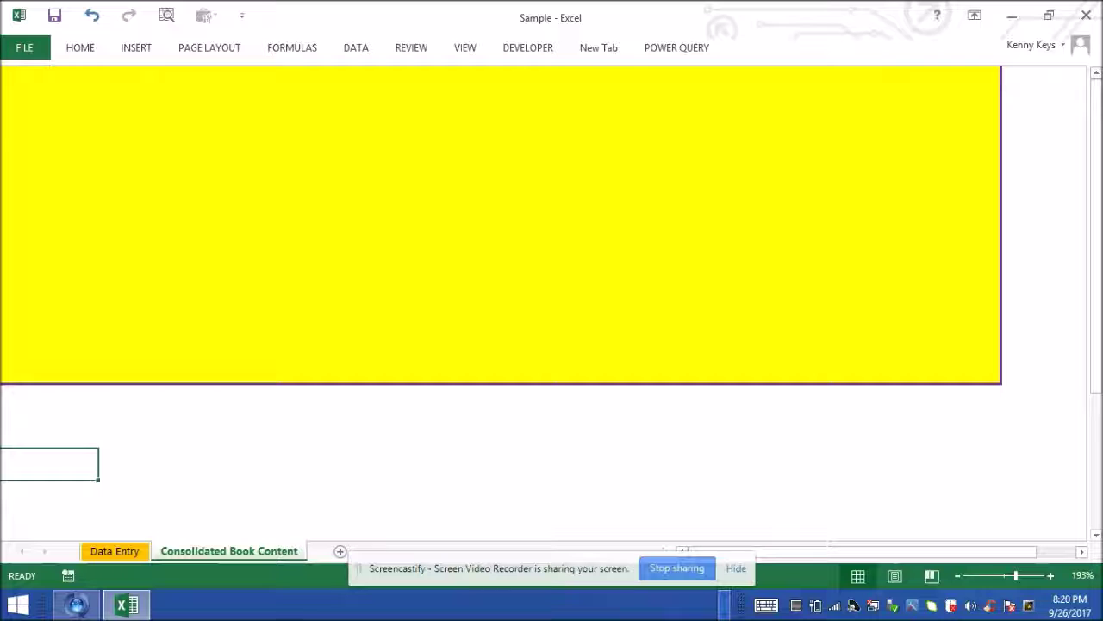
pyautogui.hotkey('alt', 'Tab')
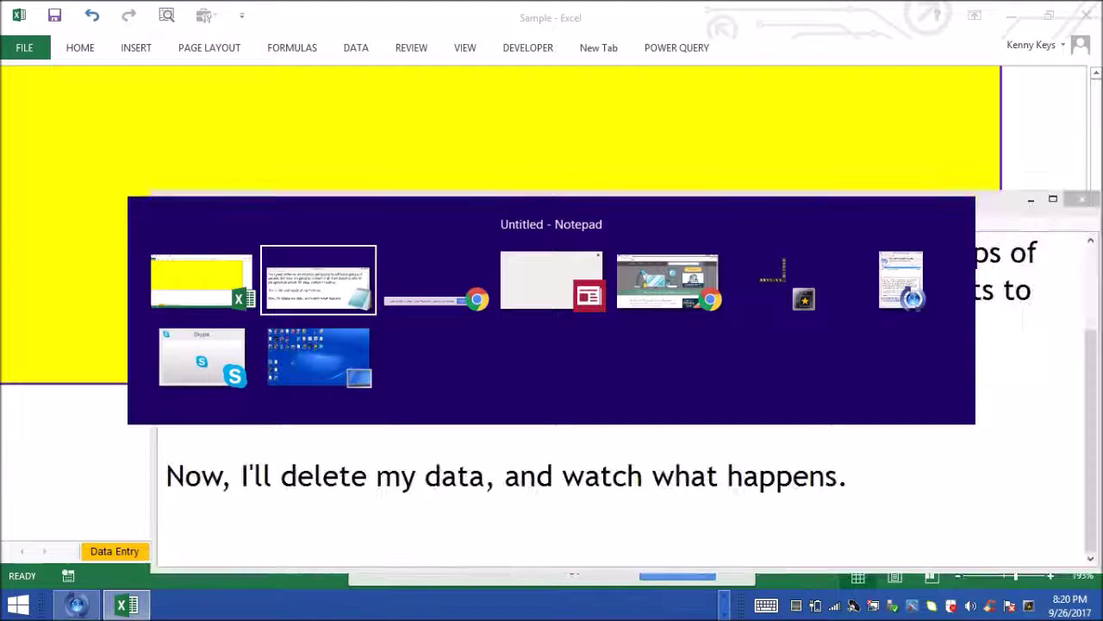
# Step: In Notepad, begin a closing paragraph saying the unprotected sheet will be loaded this weekend
pyautogui.press('Return')
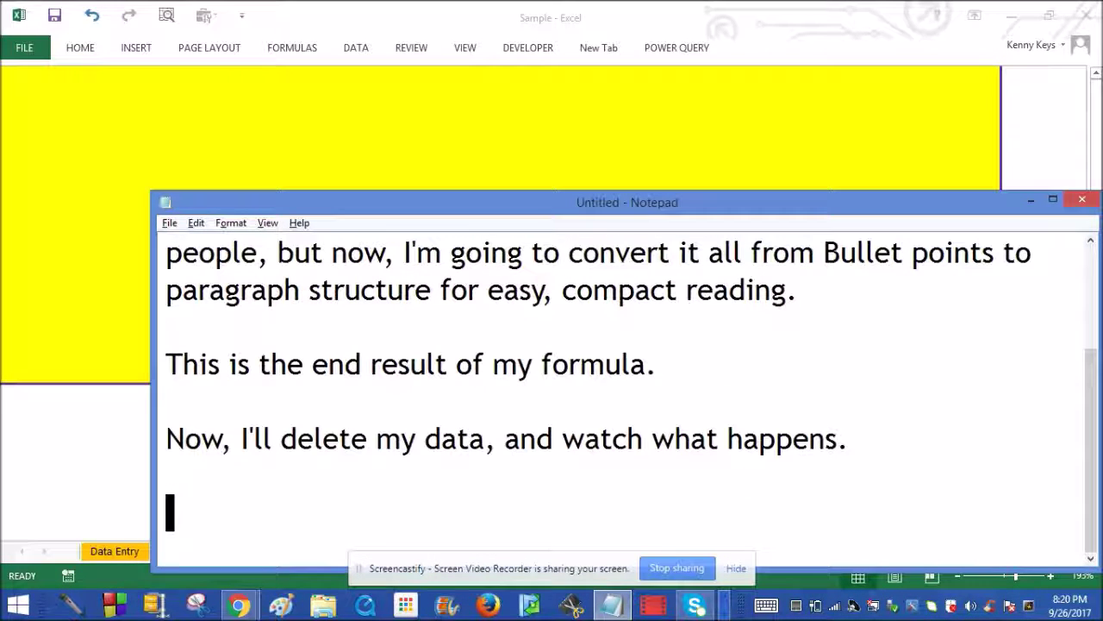
pyautogui.write('I')
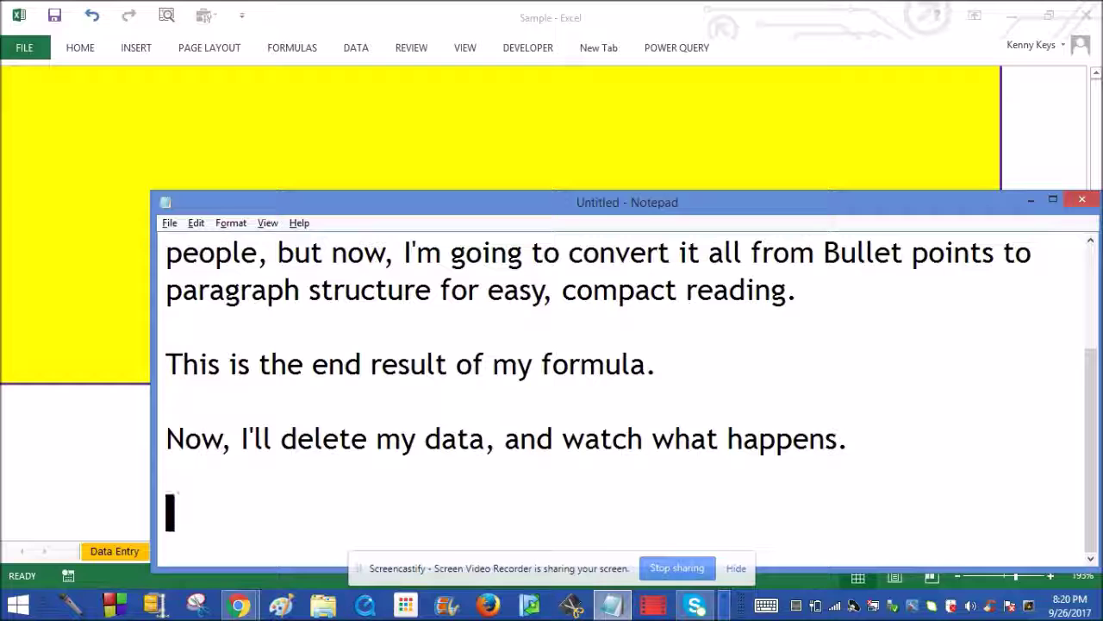
pyautogui.write('If you ')
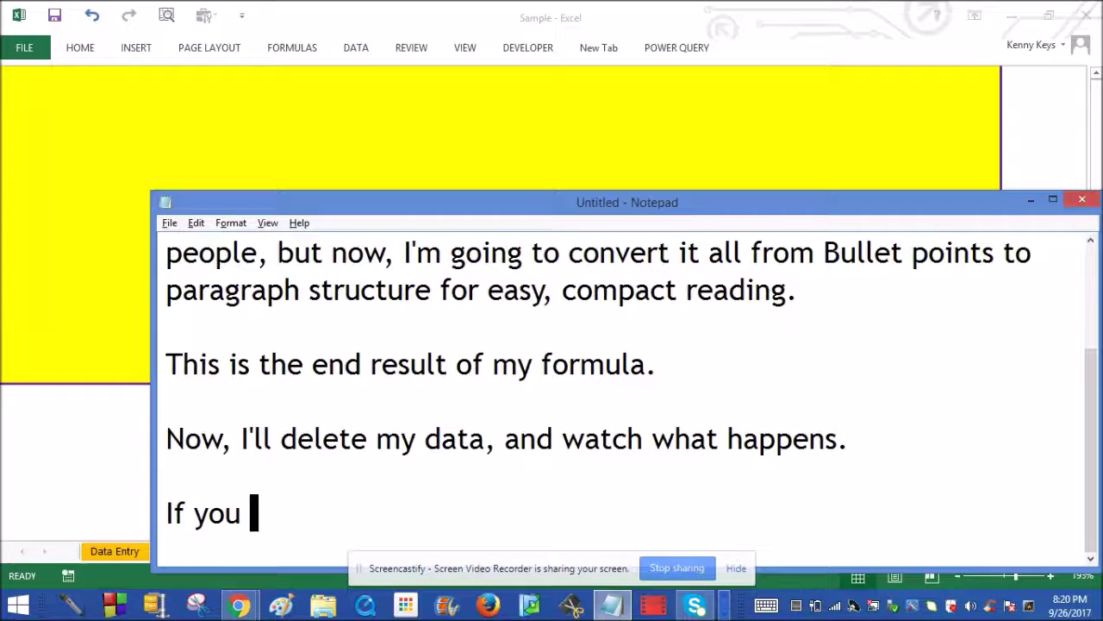
pyautogui.write('want the fo')
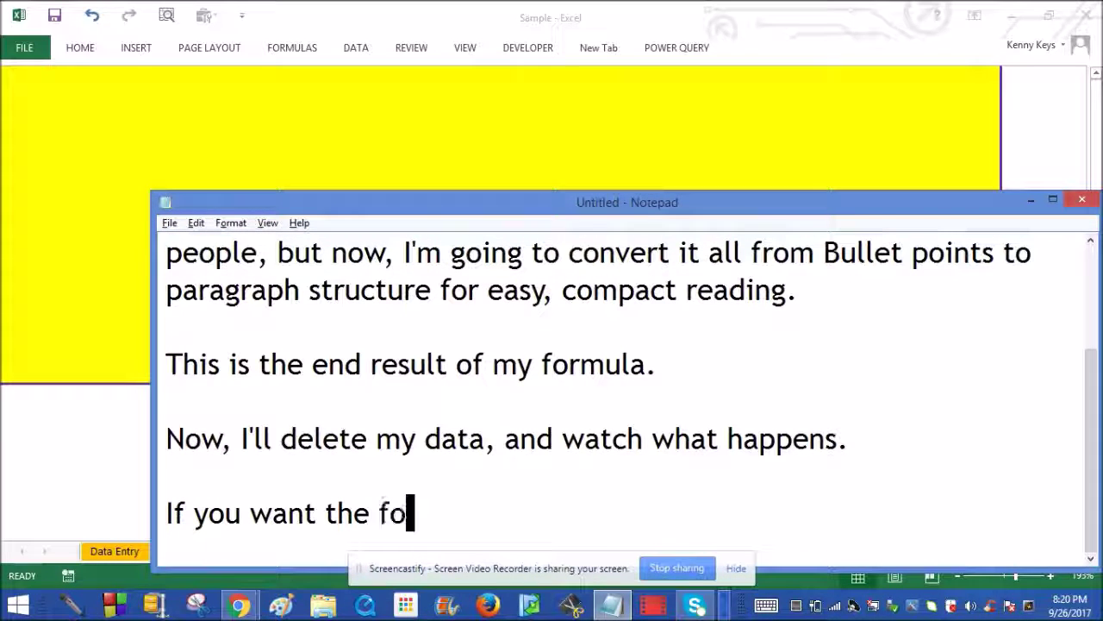
pyautogui.write('rmulas')
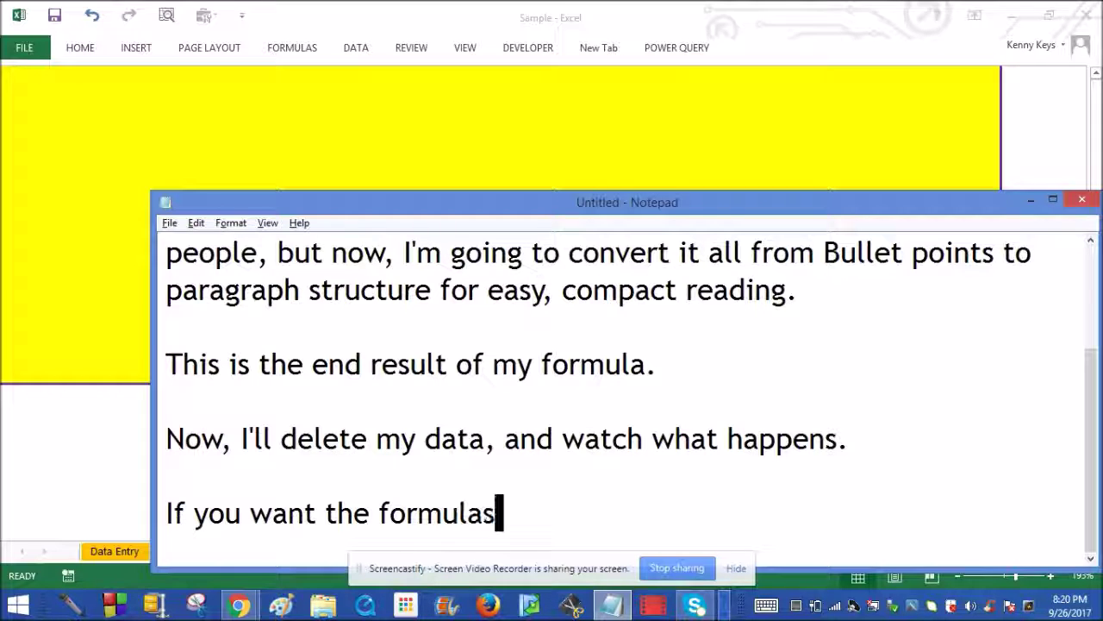
pyautogui.press('BackSpace')
pyautogui.press('BackSpace')
pyautogui.press('BackSpace')
pyautogui.press('BackSpace')
pyautogui.press('BackSpace')
pyautogui.press('BackSpace')
pyautogui.press('BackSpace')
pyautogui.press('BackSpace')
pyautogui.press('BackSpace')
pyautogui.write("I'l")
pyautogui.write('l ')
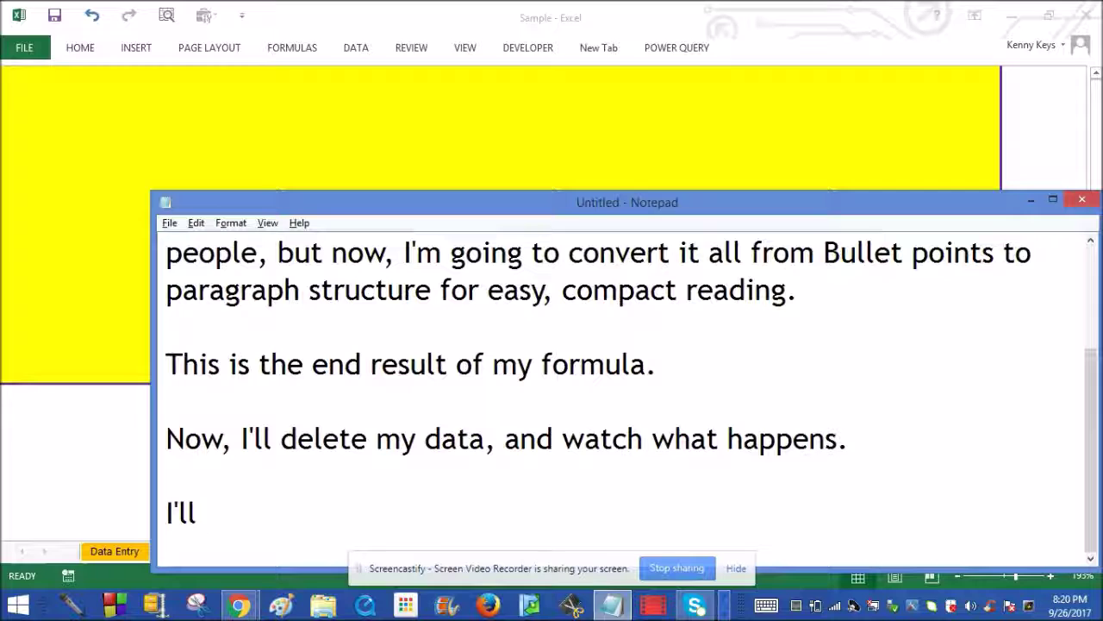
pyautogui.write('be loading the unpr')
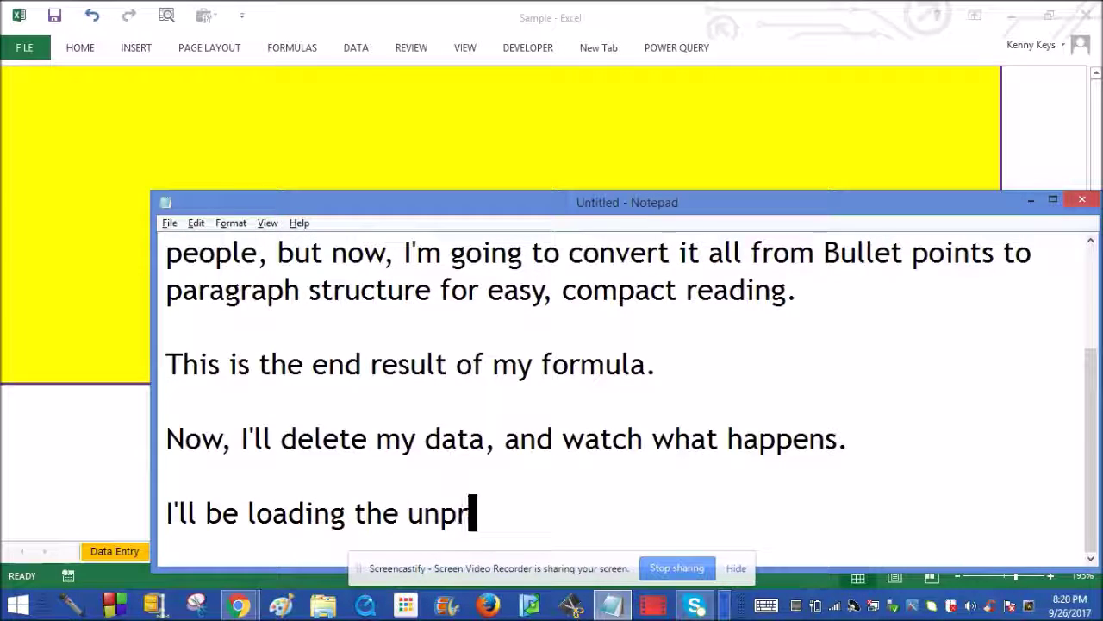
pyautogui.write('t')
pyautogui.press('BackSpace')
pyautogui.write('otected sheet ')
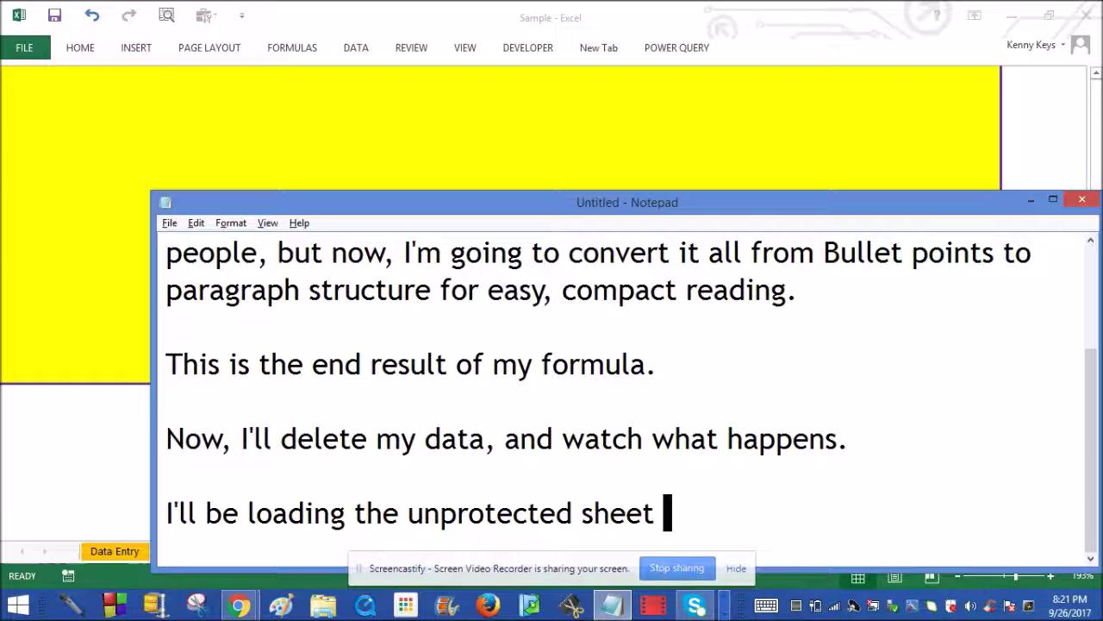
pyautogui.write('sometimes this weekend, if you all want to')
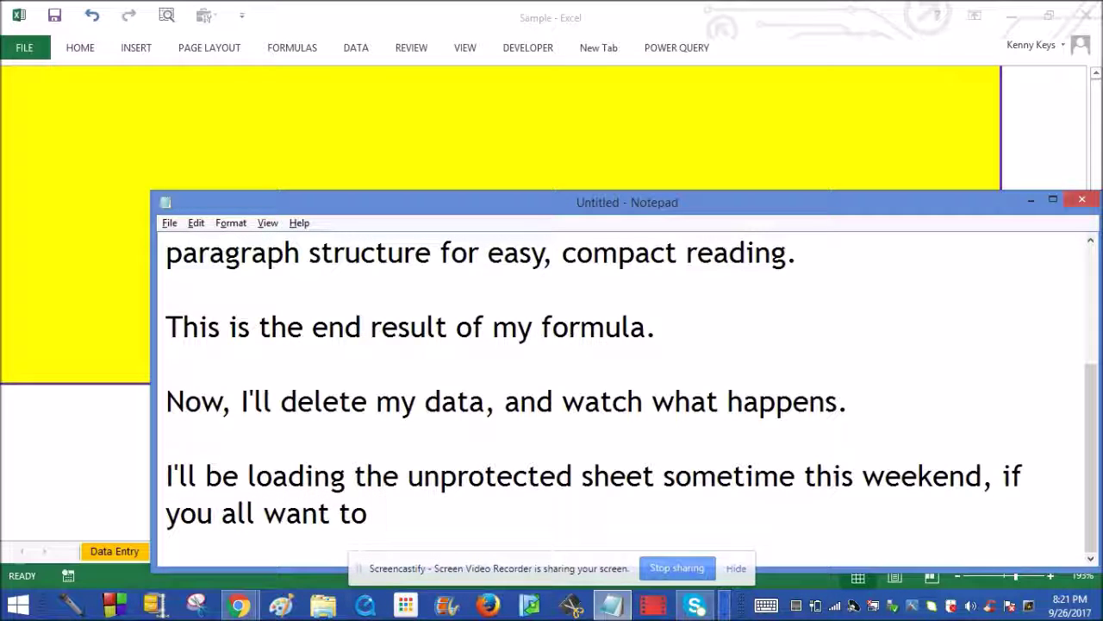
pyautogui.write(' disect')
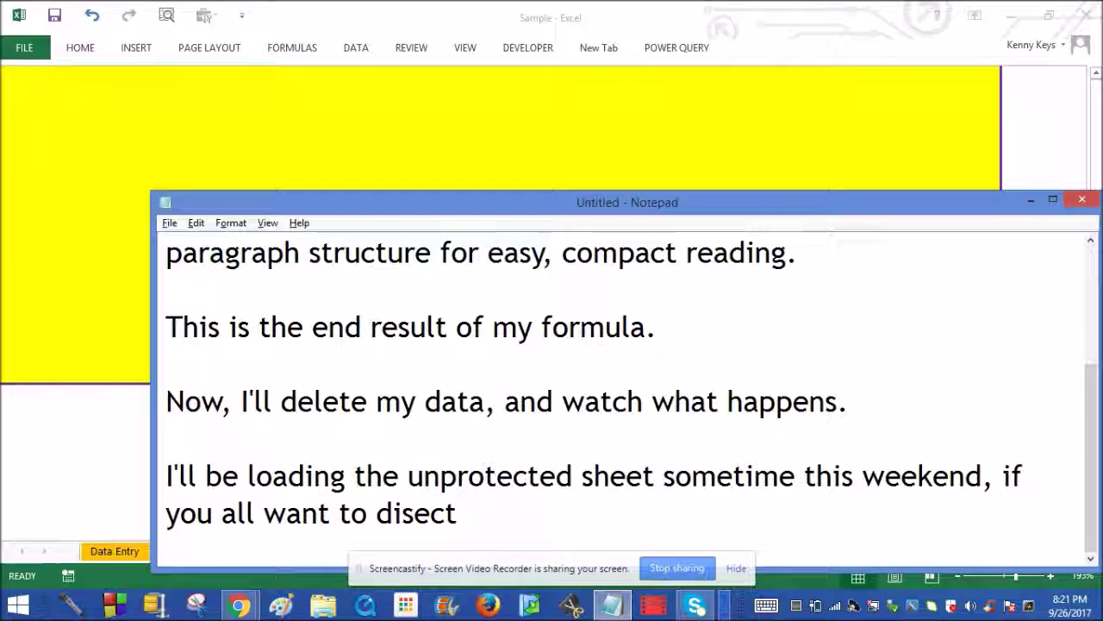
# Step: Finish with an invitation to view the formulas and learn Excel, then sign off 'Good Bye!'
pyautogui.press('BackSpace')
pyautogui.press('BackSpace')
pyautogui.press('BackSpace')
pyautogui.press('BackSpace')
pyautogui.press('BackSpace')
pyautogui.press('BackSpace')
pyautogui.press('BackSpace')
pyautogui.press('BackSpace')
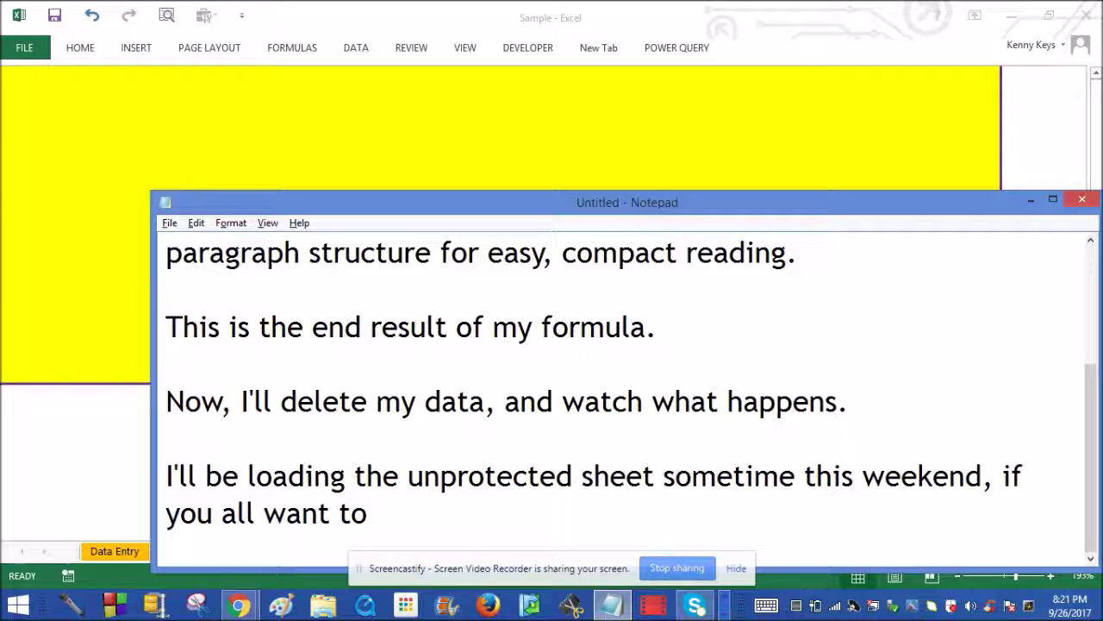
pyautogui.write('go int ')
pyautogui.write('and')
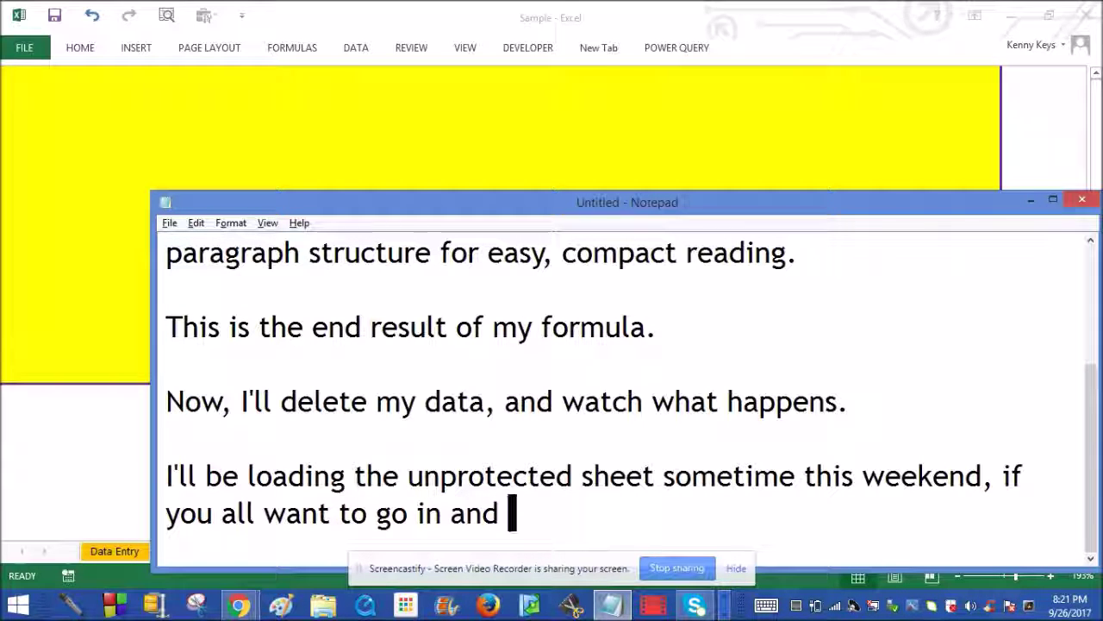
pyautogui.write('view my codes')
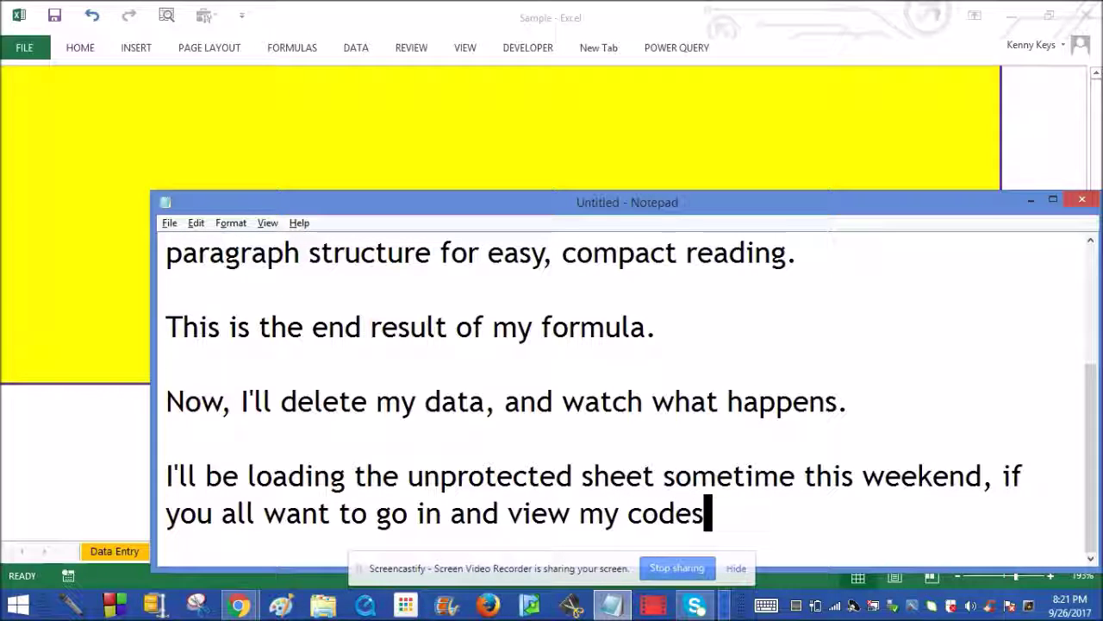
pyautogui.write(' or fum')
pyautogui.press('BackSpace')
pyautogui.press('BackSpace')
pyautogui.write('ormulas to learn how')
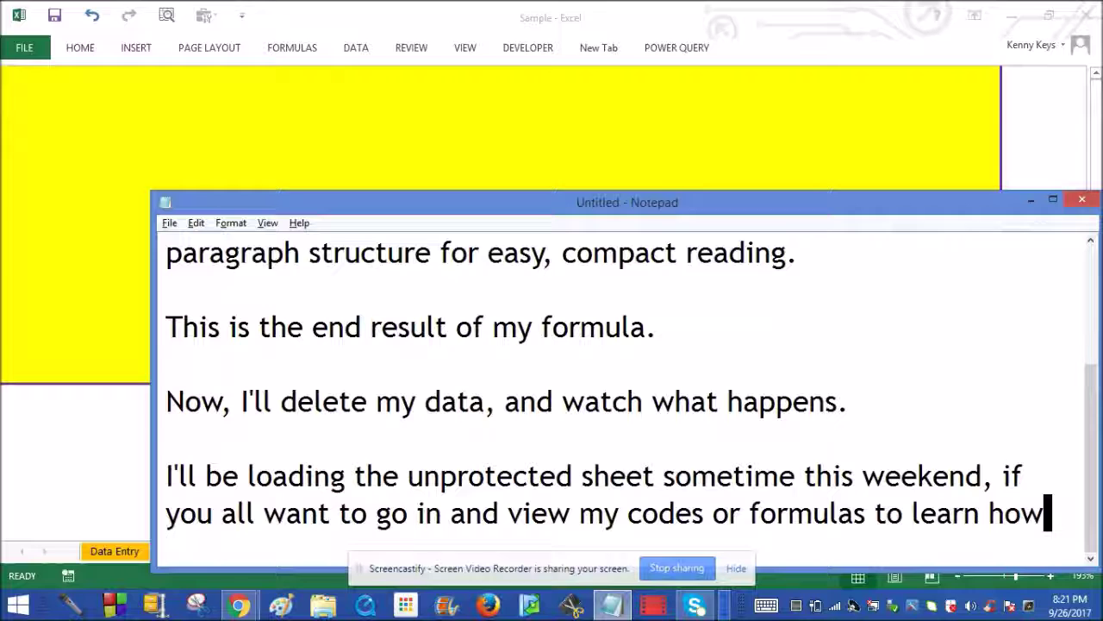
pyautogui.write(' to mya')
pyautogui.press('BackSpace')
pyautogui.press('BackSpace')
pyautogui.write('a')
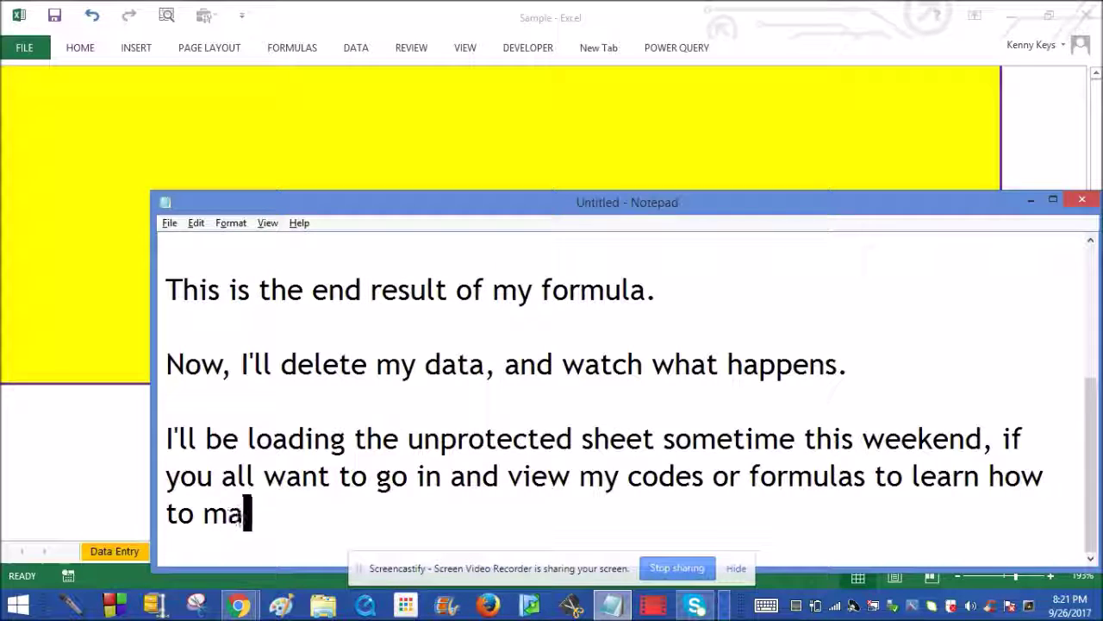
pyautogui.write('ke Excel formulas work for you.')
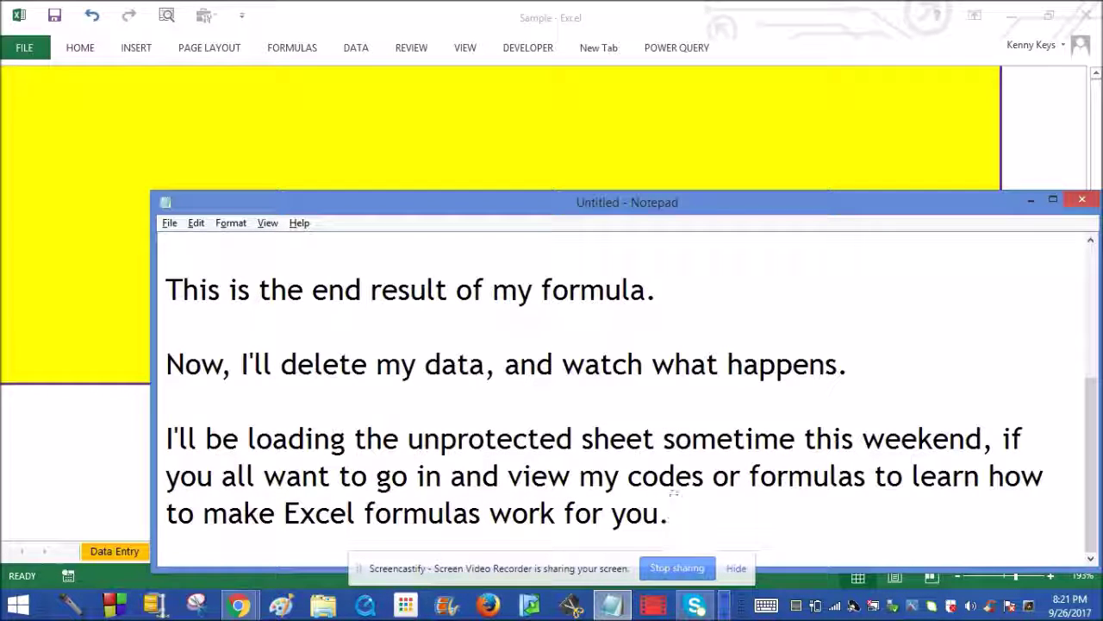
pyautogui.press('Return')
pyautogui.press('Return')
pyautogui.write('Good Bye!')
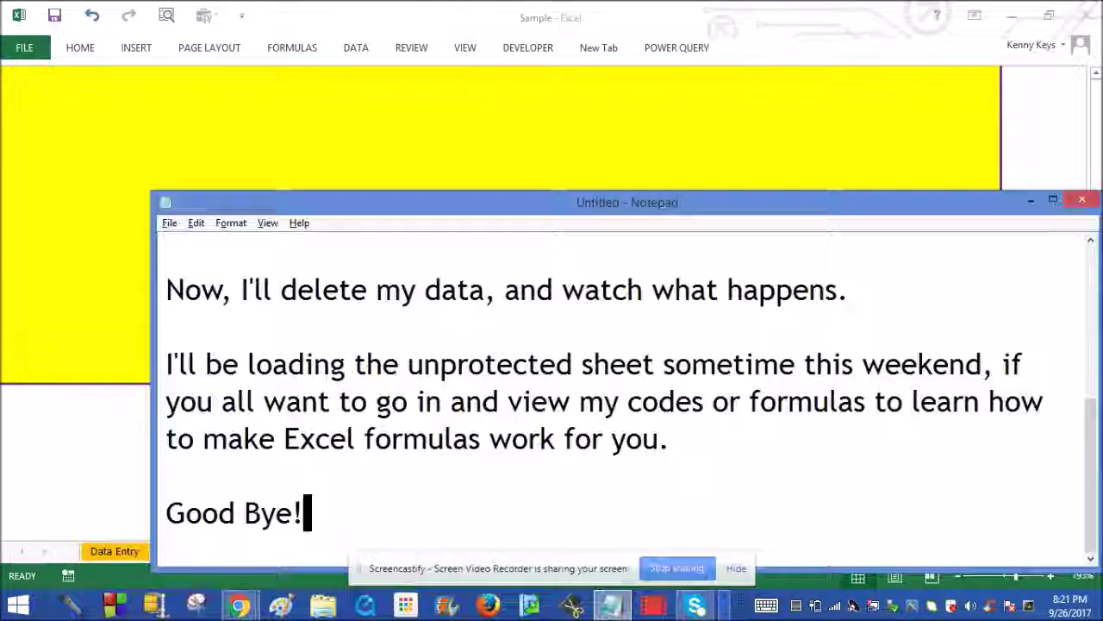